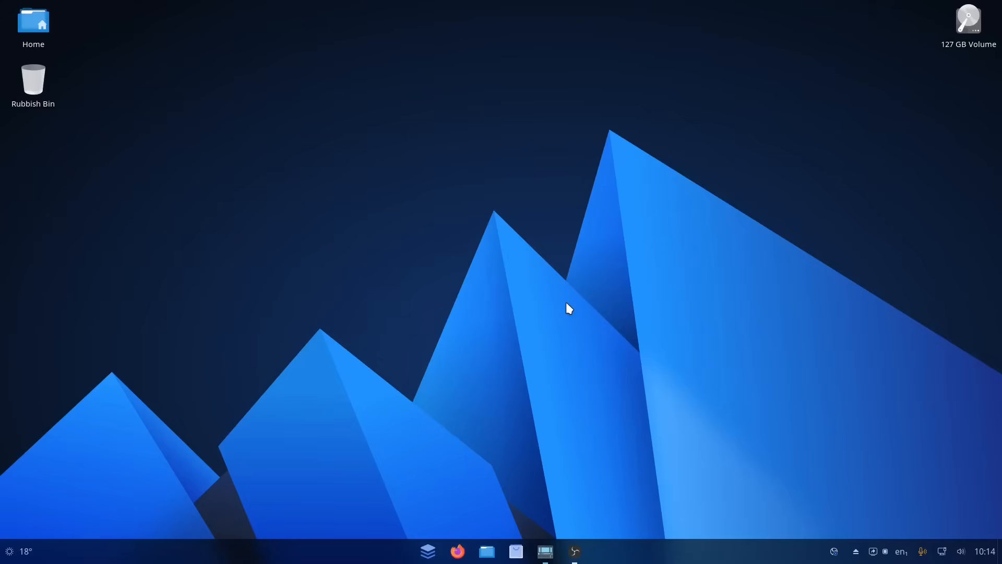
pyautogui.click(429, 552)
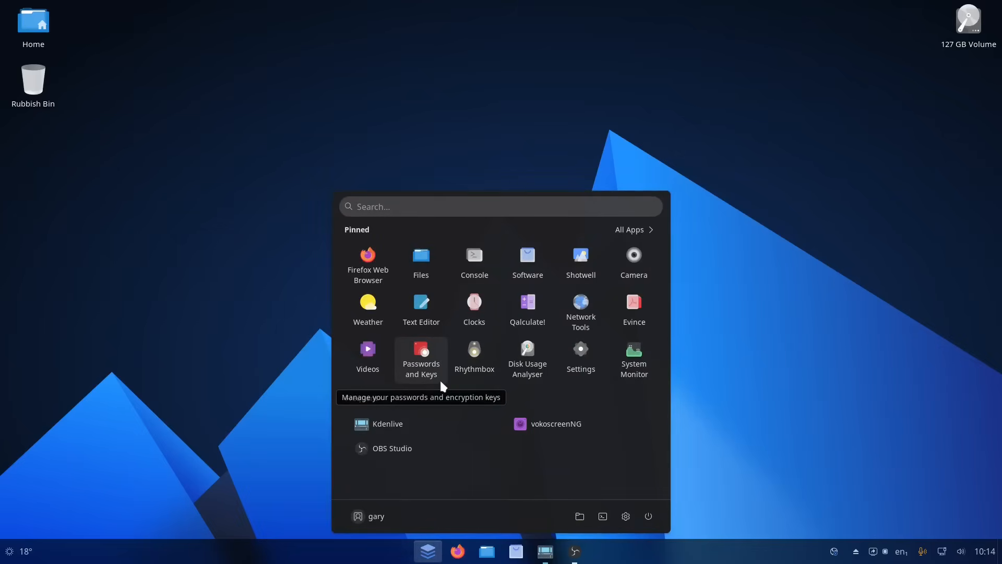
pyautogui.click(439, 378)
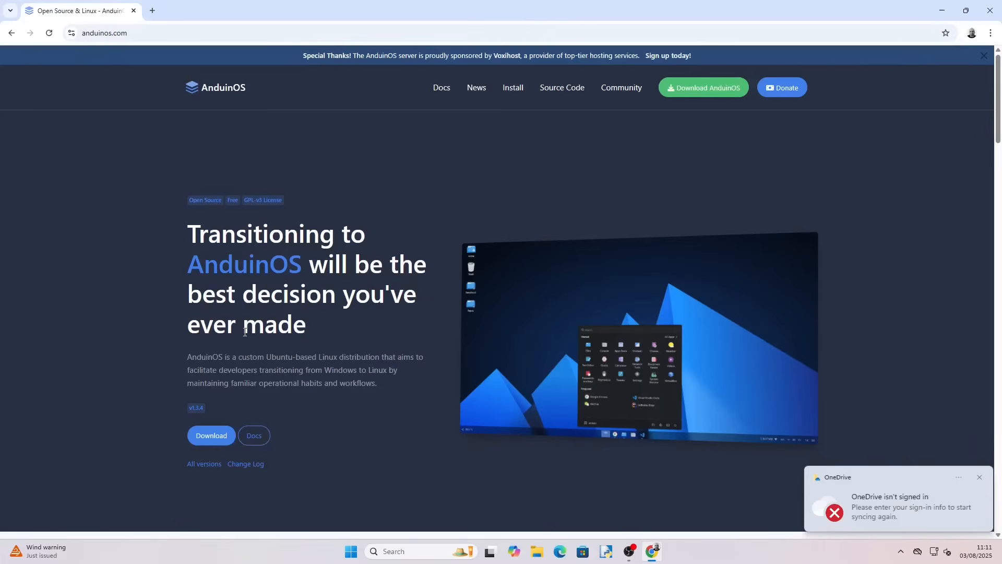
# Step: Go to the AnduinOS download section and compare the 1.1 LTS and 1.3 Standard version details
pyautogui.click(210, 436)
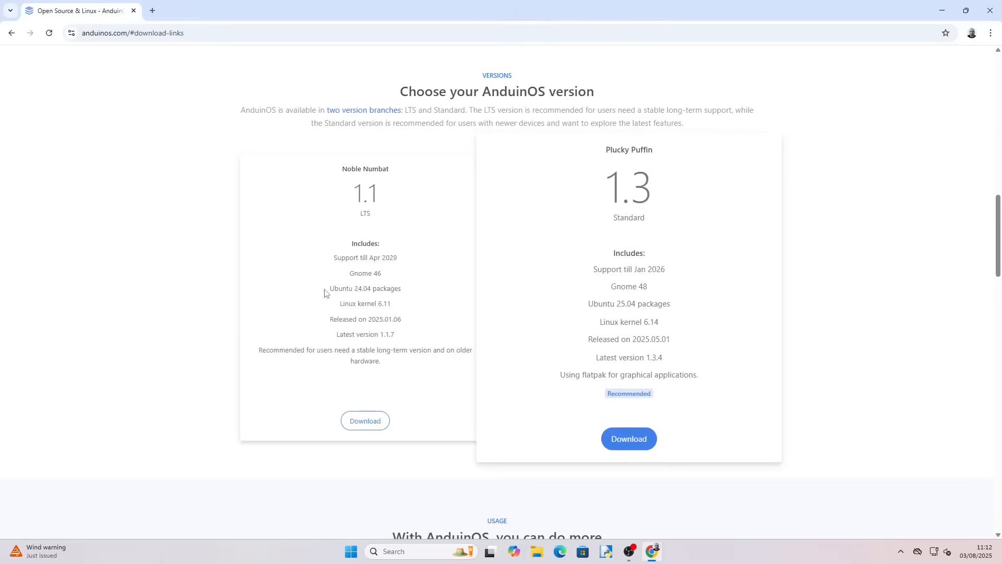
pyautogui.moveTo(325, 293); pyautogui.dragTo(405, 293)
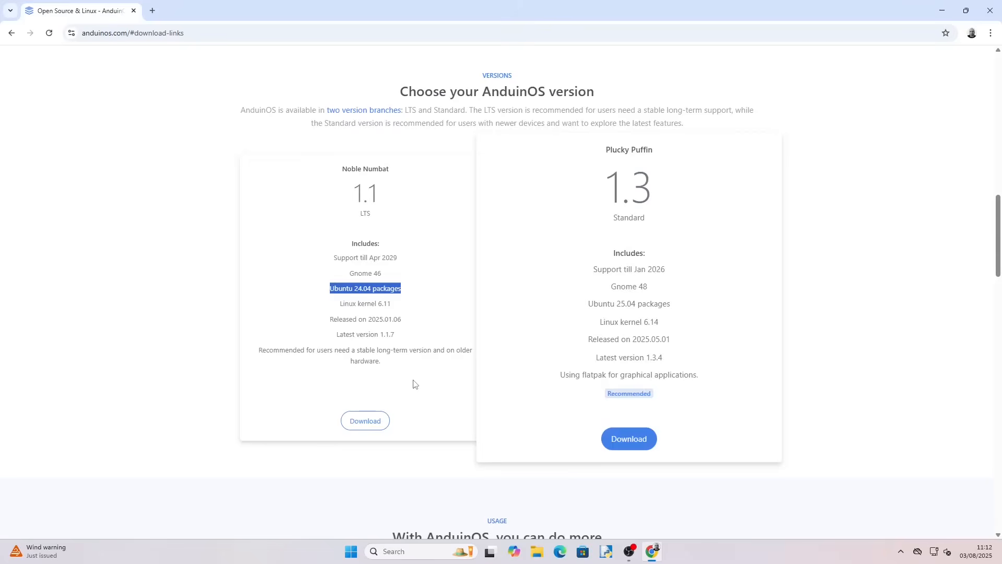
pyautogui.moveTo(258, 350); pyautogui.dragTo(380, 373)
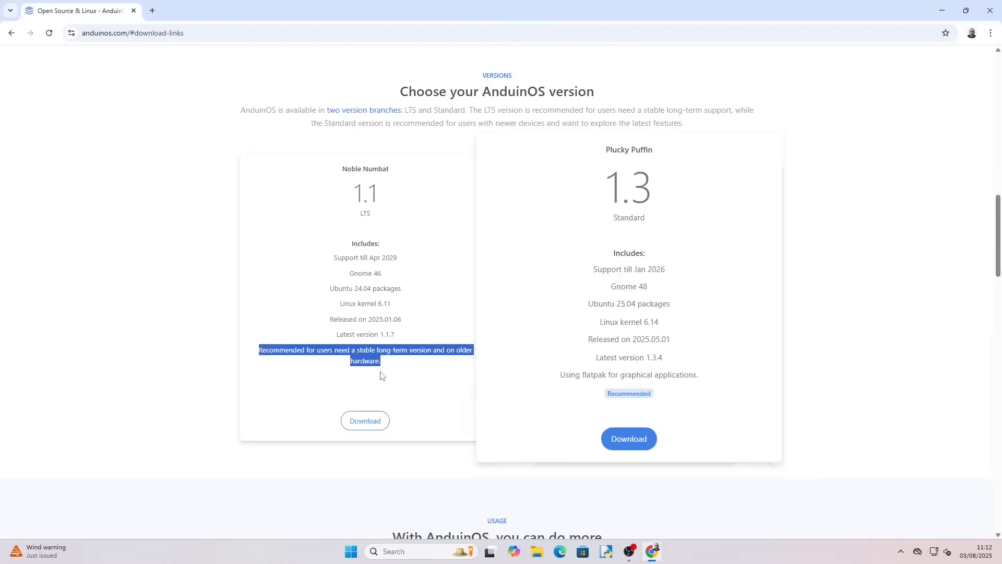
pyautogui.click(381, 374)
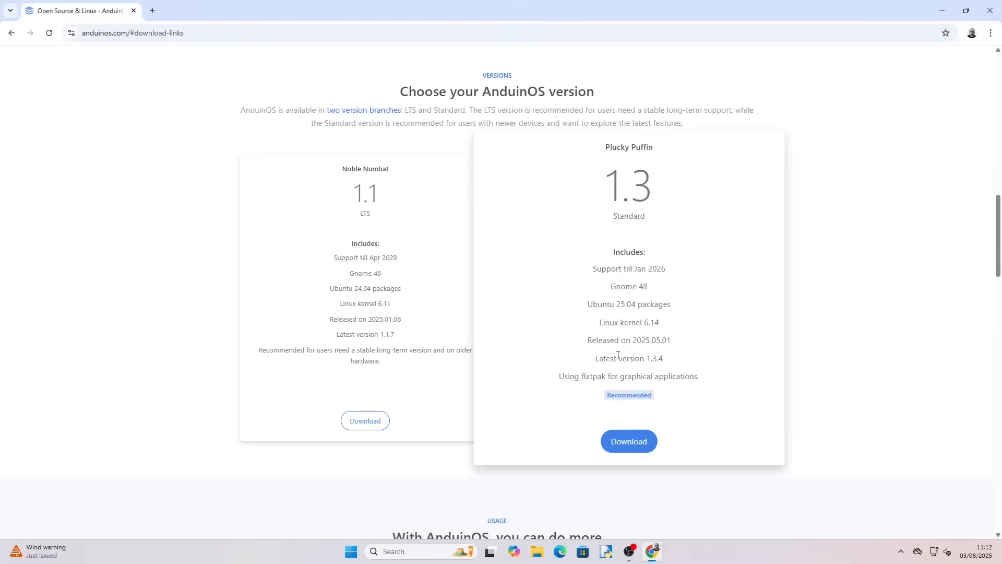
pyautogui.moveTo(560, 375); pyautogui.dragTo(725, 354)
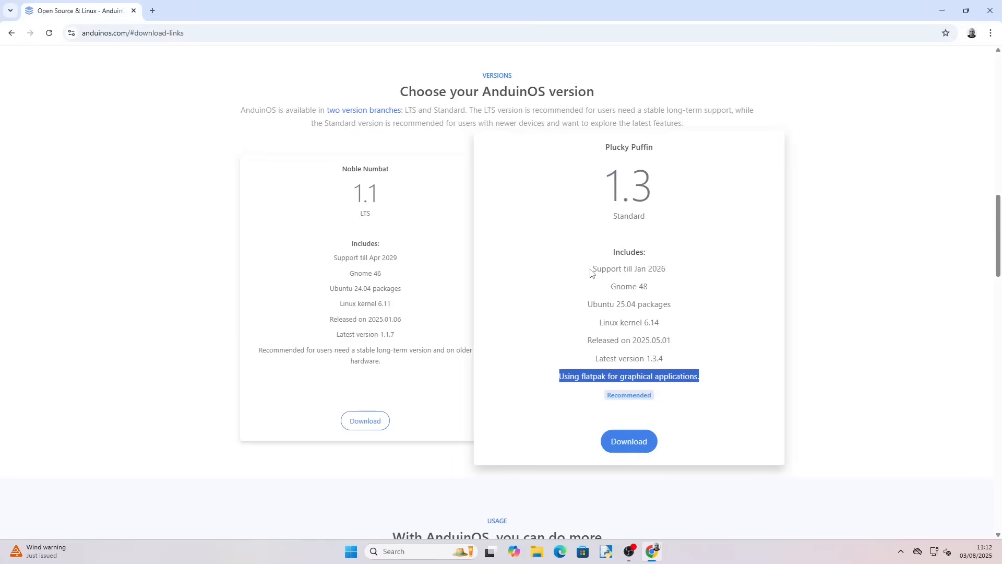
pyautogui.moveTo(591, 273); pyautogui.dragTo(675, 275)
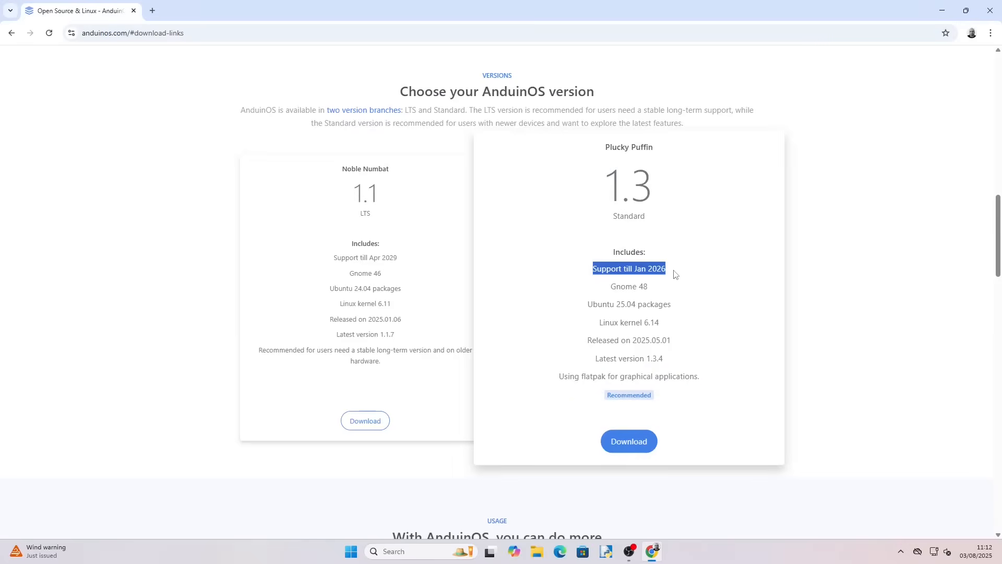
# Step: Download the AnduinOS 1.3 Standard ISO using the Direct (HTTP) option and open the downloads list
pyautogui.click(630, 443)
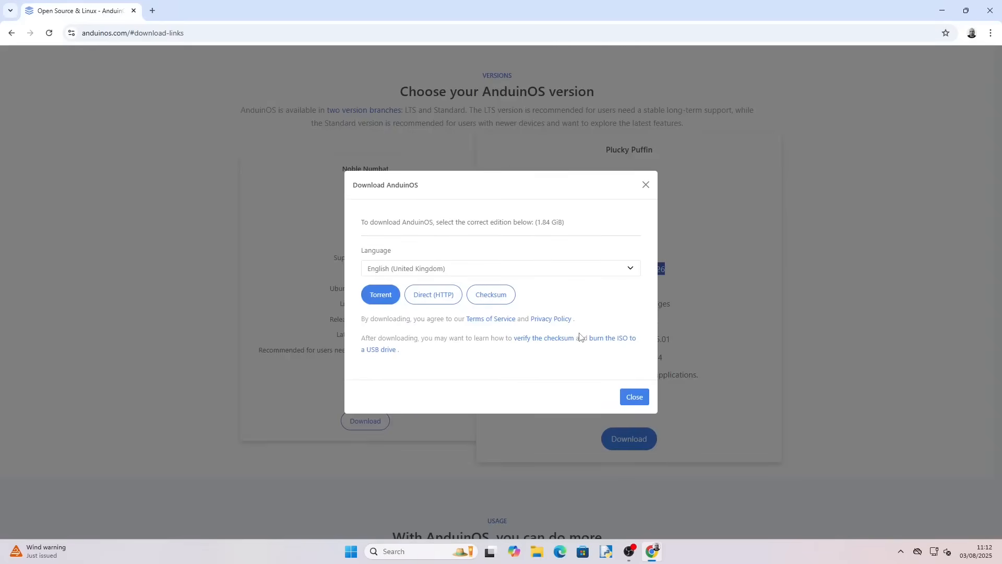
pyautogui.click(441, 303)
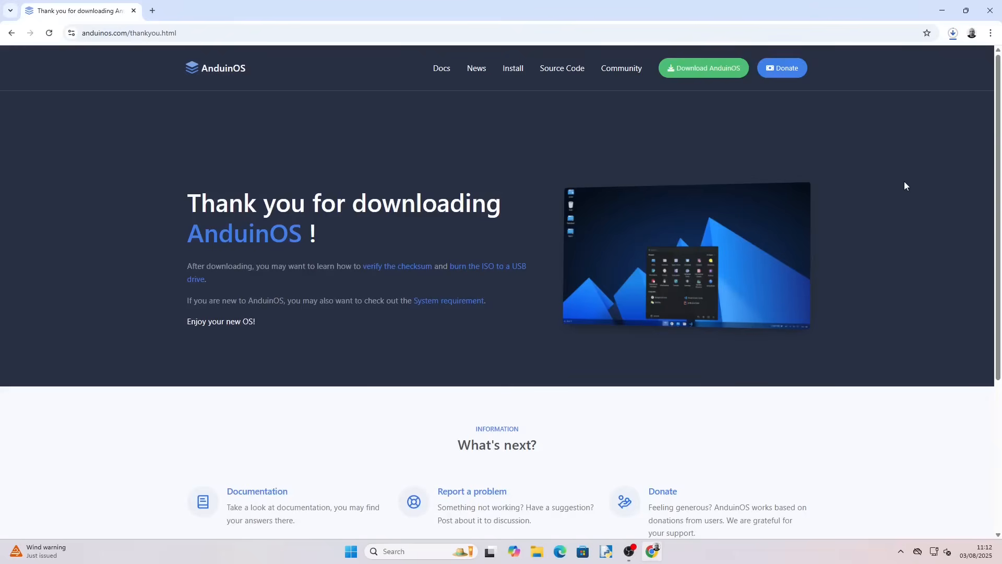
pyautogui.click(956, 37)
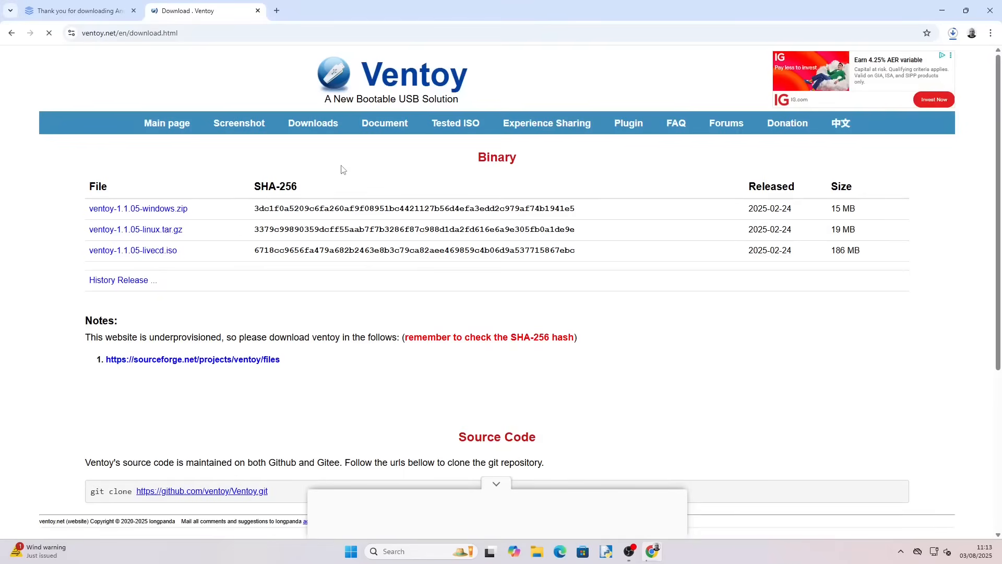
# Step: Download ventoy-1.1.05-windows.zip from the Ventoy download page via SourceForge, then close the browser
pyautogui.click(67, 36)
pyautogui.click(155, 195)
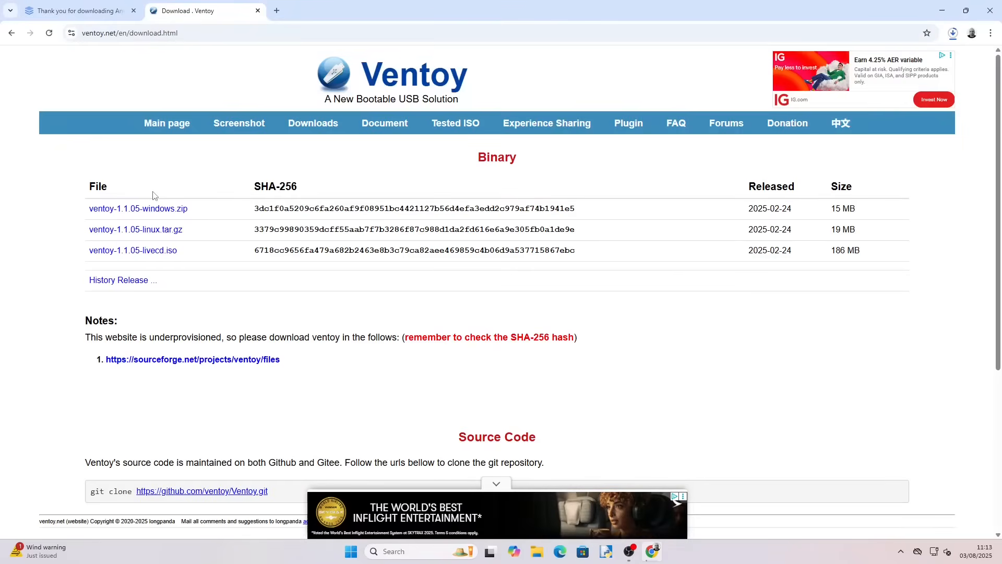
pyautogui.click(152, 208)
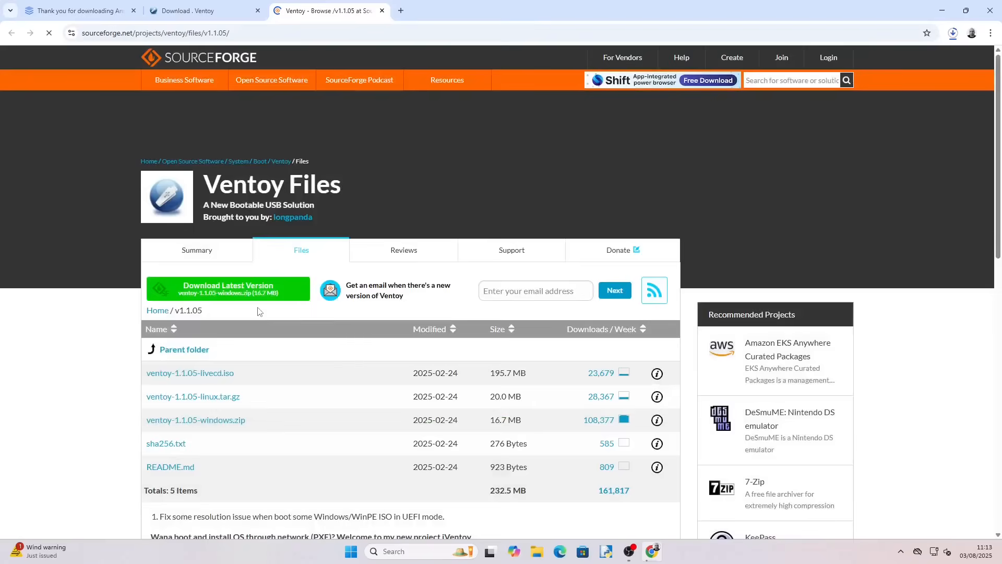
pyautogui.click(224, 290)
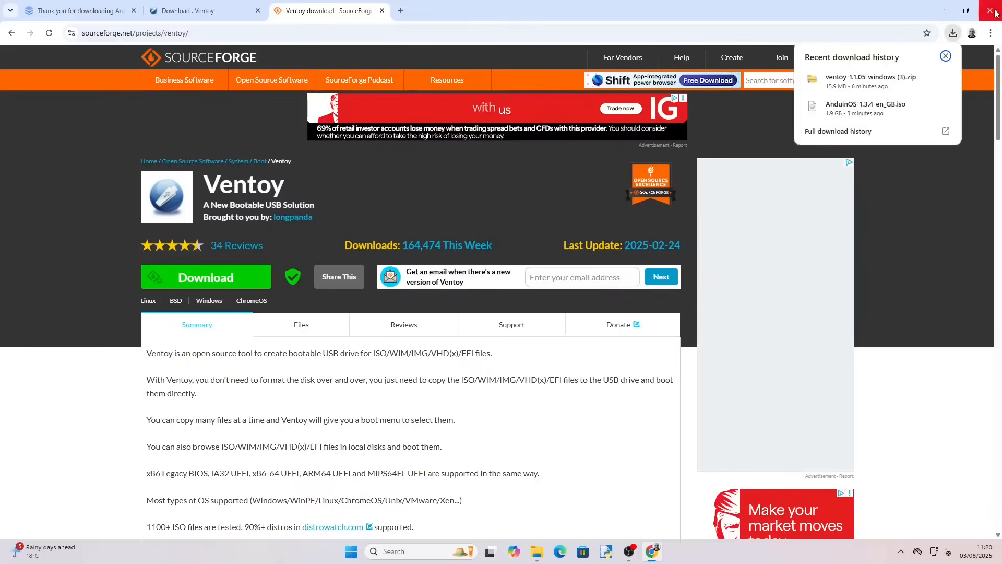
pyautogui.click(995, 13)
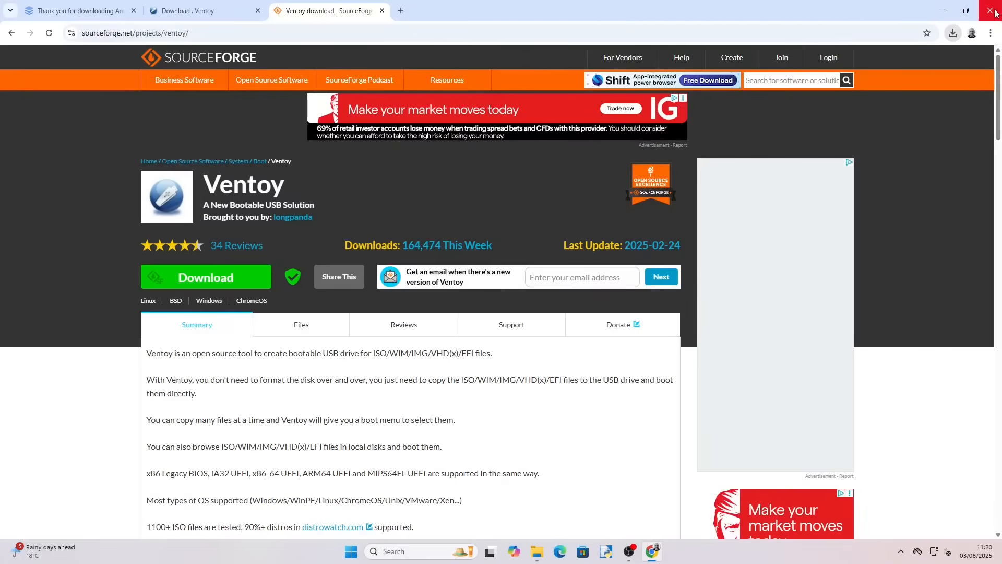
pyautogui.click(996, 14)
# Step: Open Disk Management by searching for "dis" from the Start menu
pyautogui.click(362, 551)
pyautogui.write('dis')
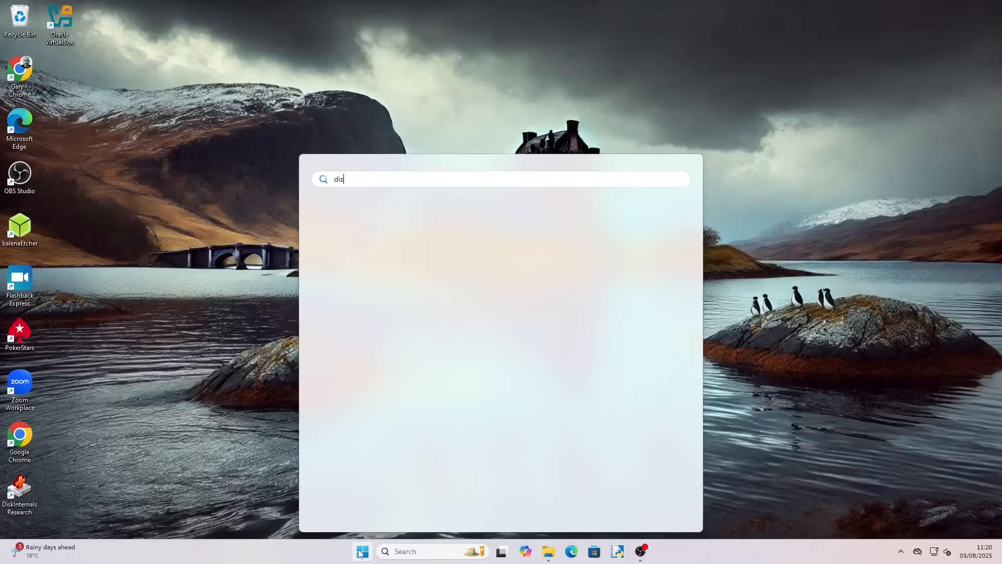
pyautogui.press('Return')
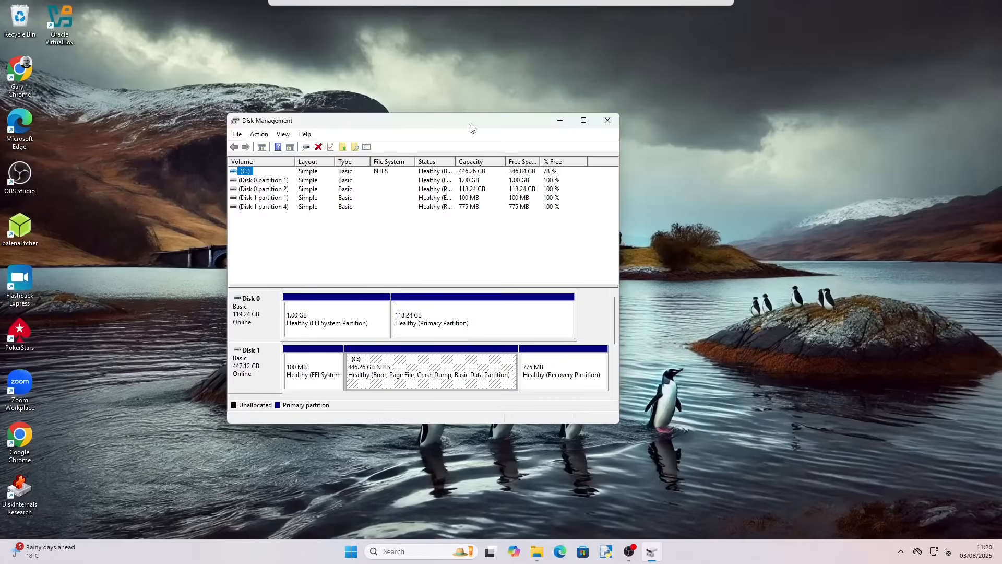
pyautogui.moveTo(471, 128); pyautogui.dragTo(503, 126)
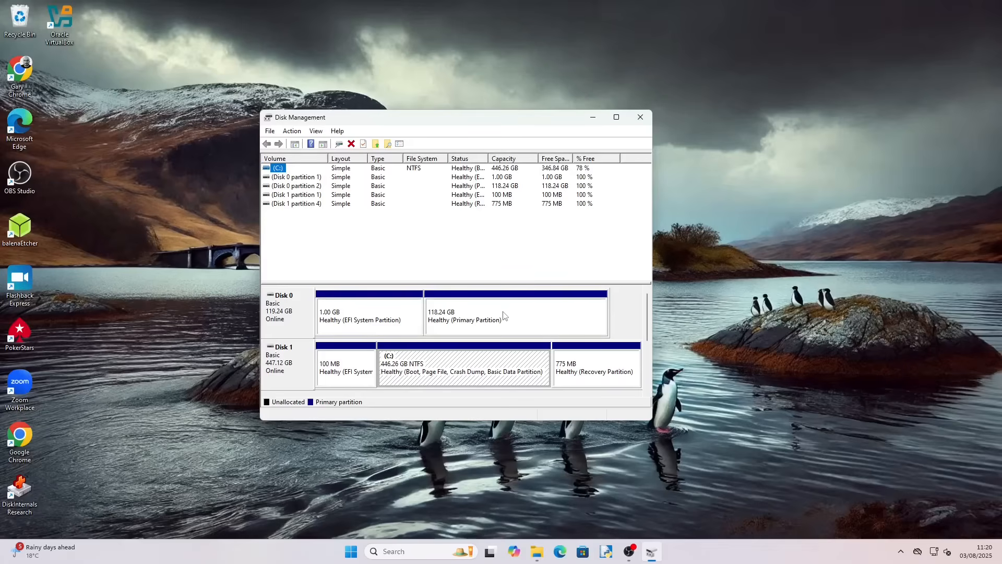
# Step: Shrink the C: volume by 100000 MB, then close Disk Management
pyautogui.scroll(-1, 504, 317)
pyautogui.rightClick(437, 314)
pyautogui.click(468, 396)
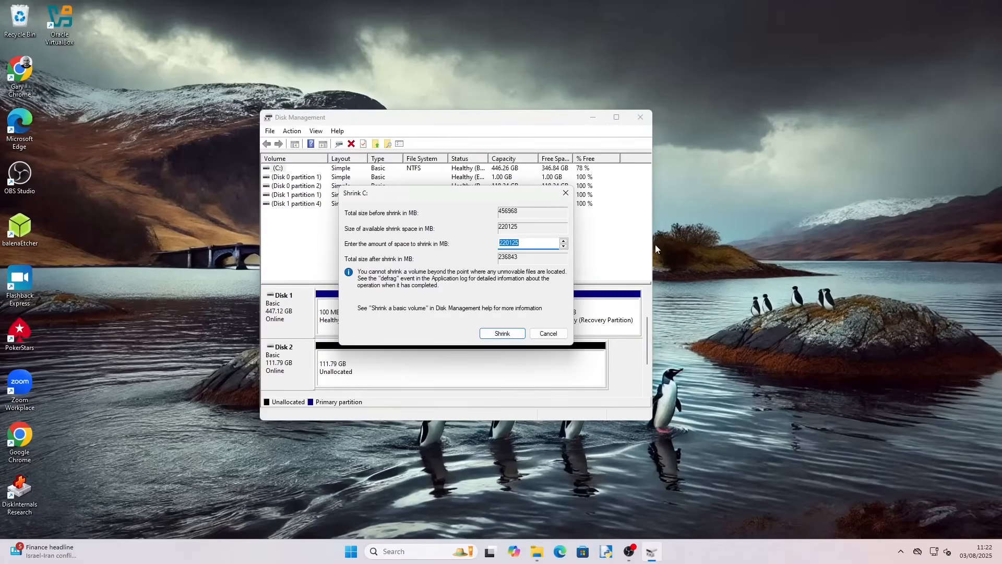
pyautogui.write('100000')
pyautogui.click(499, 338)
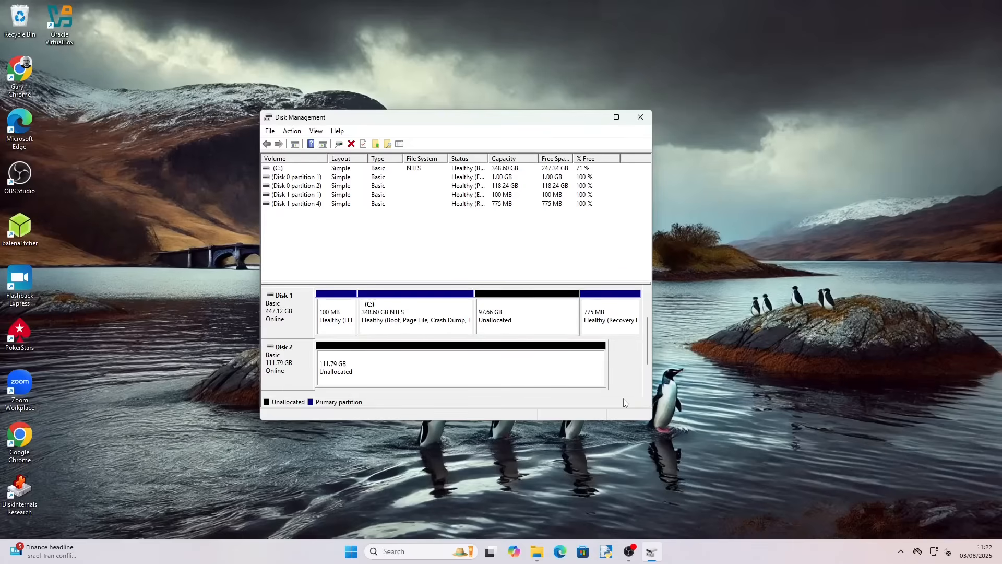
pyautogui.click(530, 311)
pyautogui.click(641, 118)
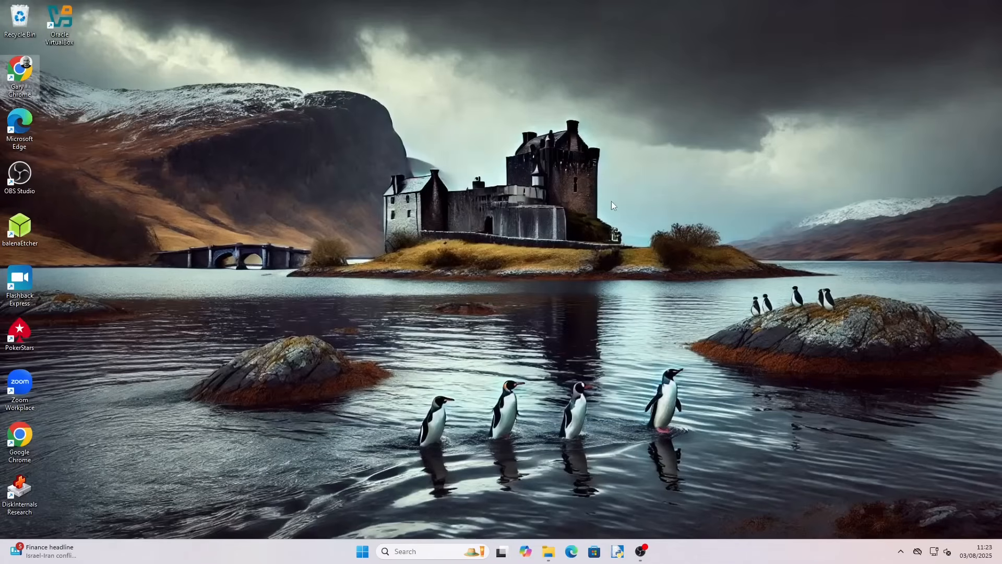
# Step: Extract all files from the ventoy-1.1.05-windows zip in Downloads to its default folder
pyautogui.click(548, 553)
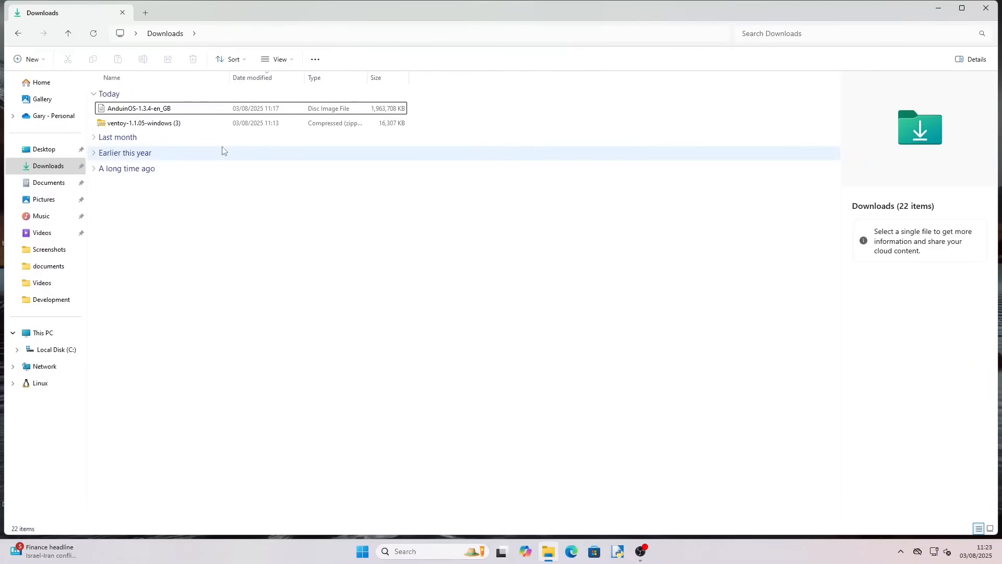
pyautogui.click(155, 125)
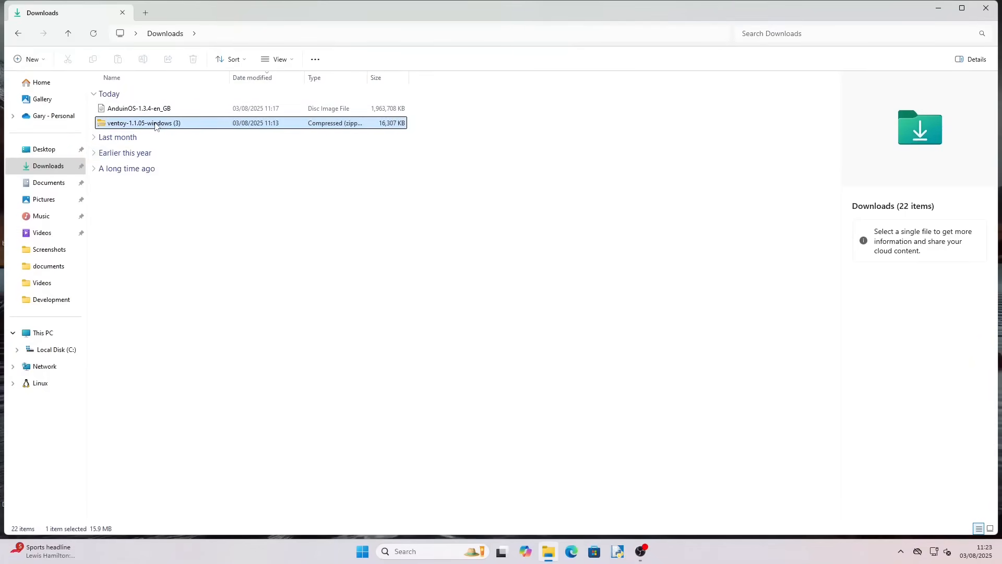
pyautogui.doubleClick(155, 125)
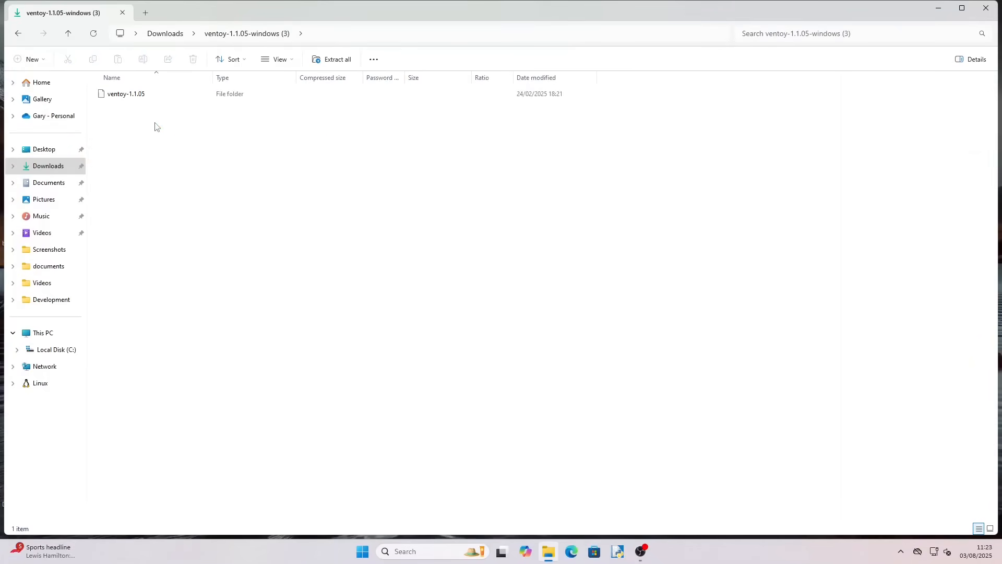
pyautogui.doubleClick(130, 95)
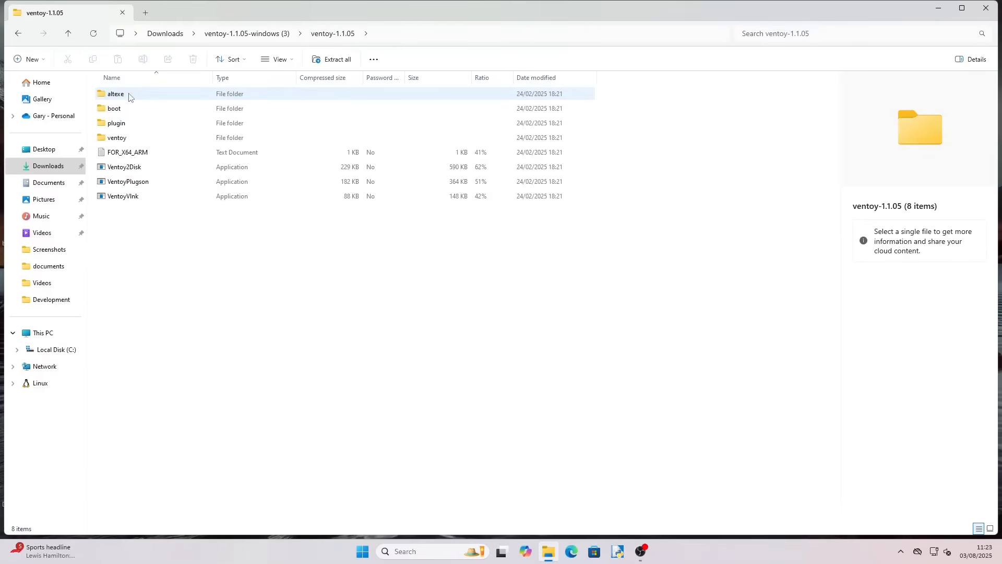
pyautogui.click(334, 61)
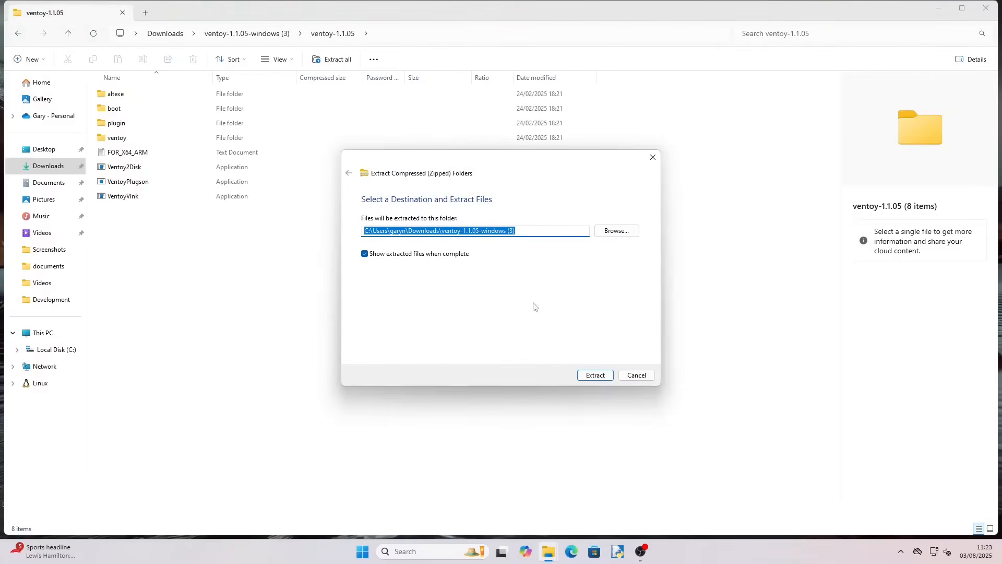
pyautogui.click(596, 376)
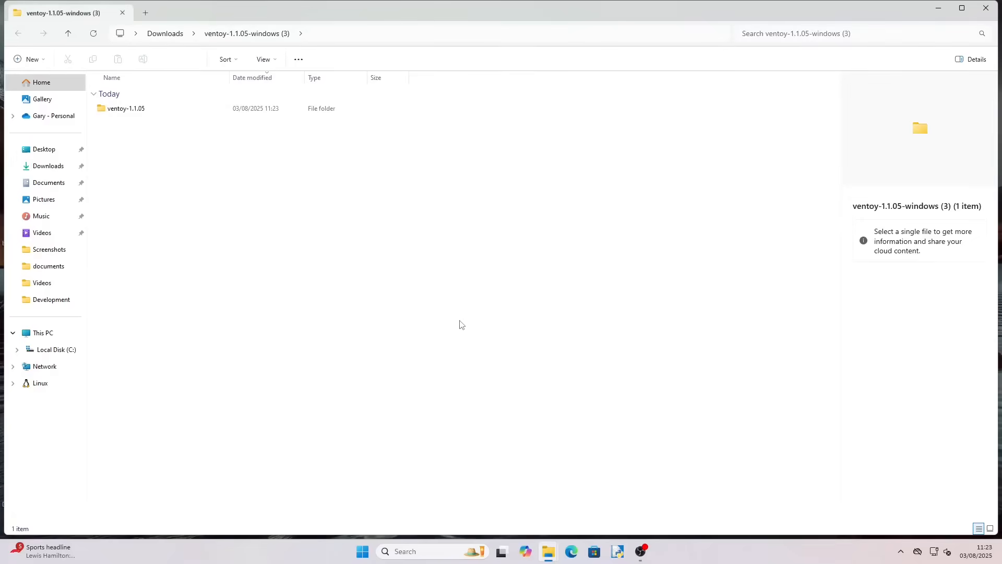
# Step: Launch Ventoy2Disk from the extracted ventoy-1.1.05 folder and select the 120GB Integral Portable SSD 3.0 device
pyautogui.doubleClick(126, 110)
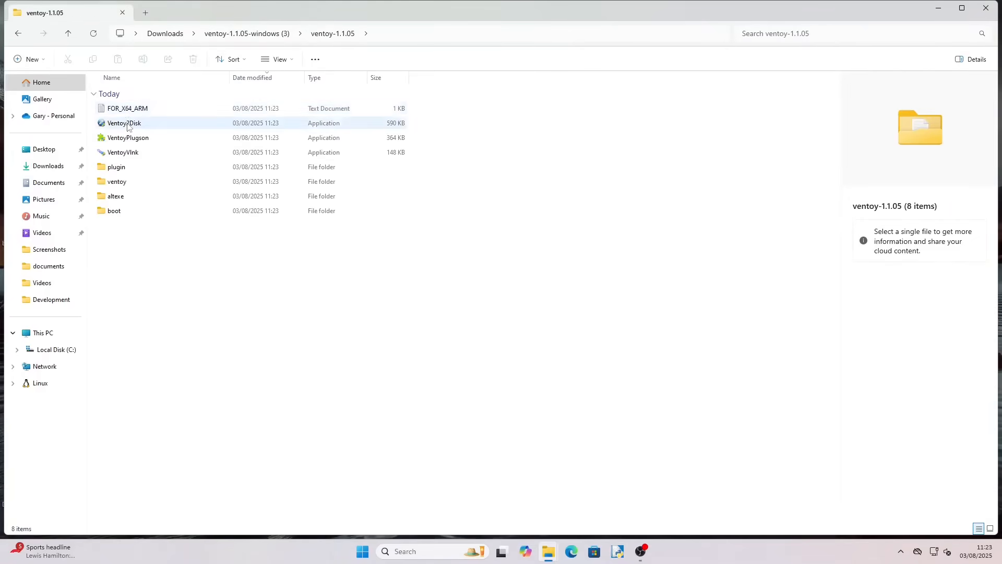
pyautogui.doubleClick(127, 123)
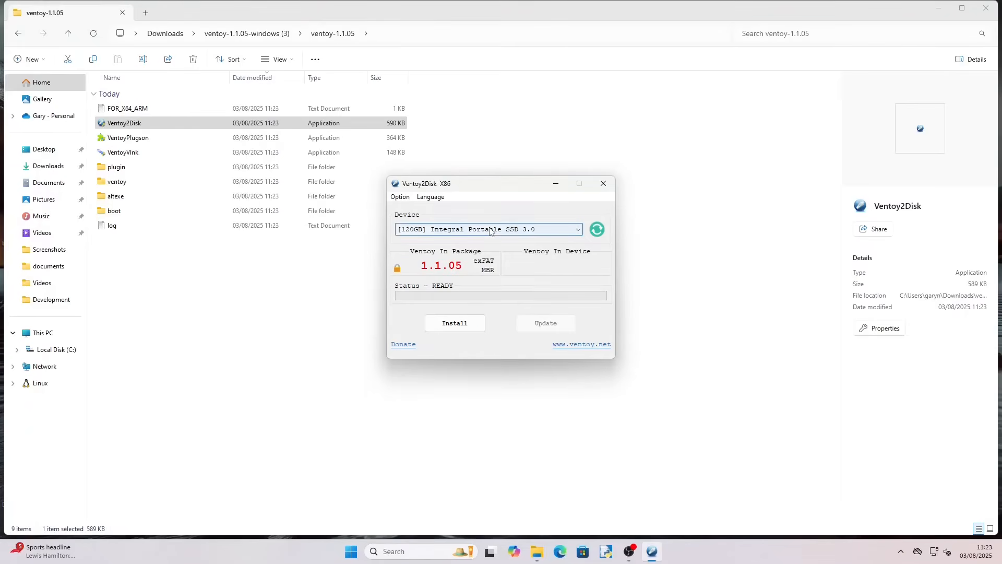
pyautogui.click(579, 231)
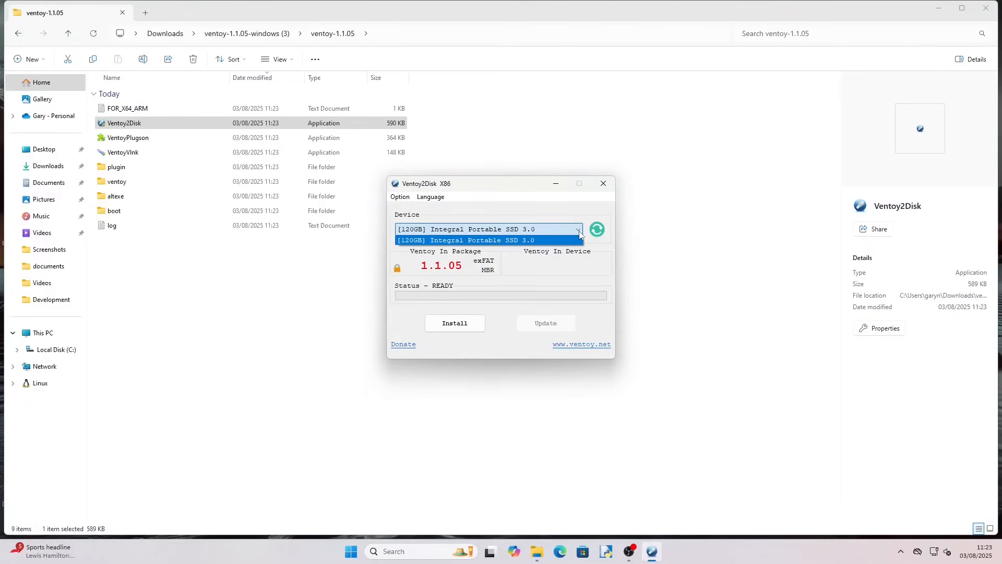
pyautogui.click(580, 235)
# Step: Install Ventoy onto the selected drive, confirming both warnings, then close Ventoy2Disk
pyautogui.click(461, 323)
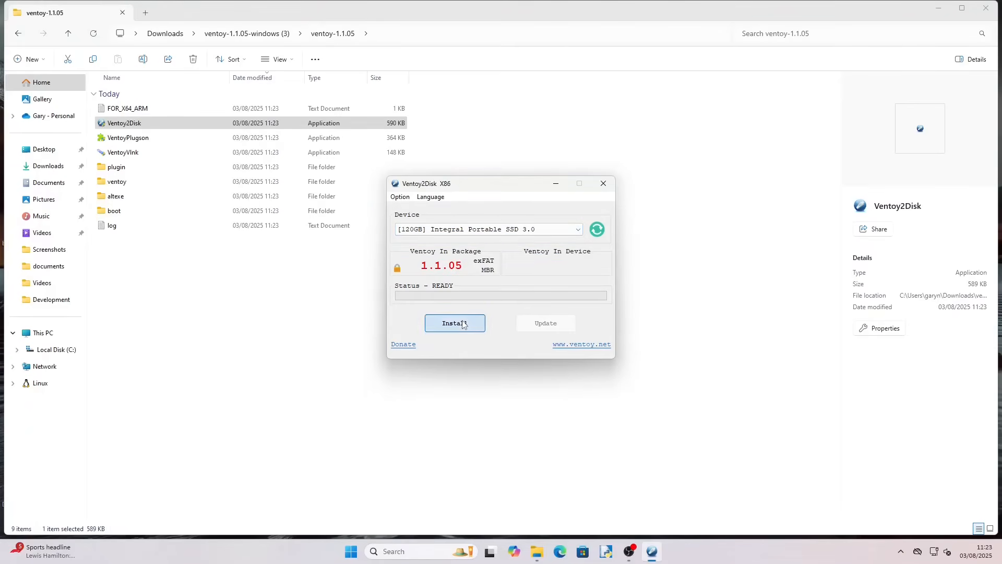
pyautogui.click(532, 312)
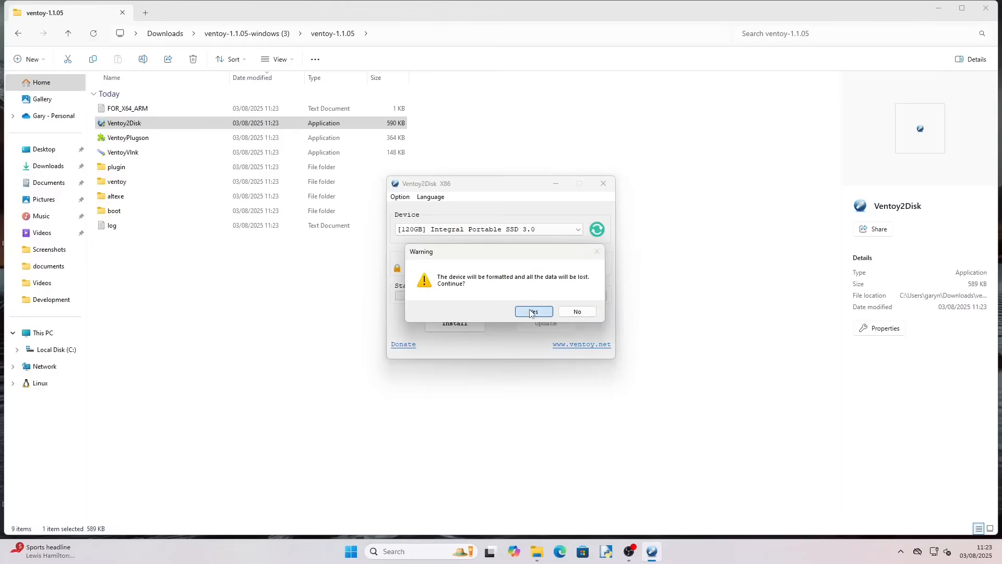
pyautogui.click(530, 312)
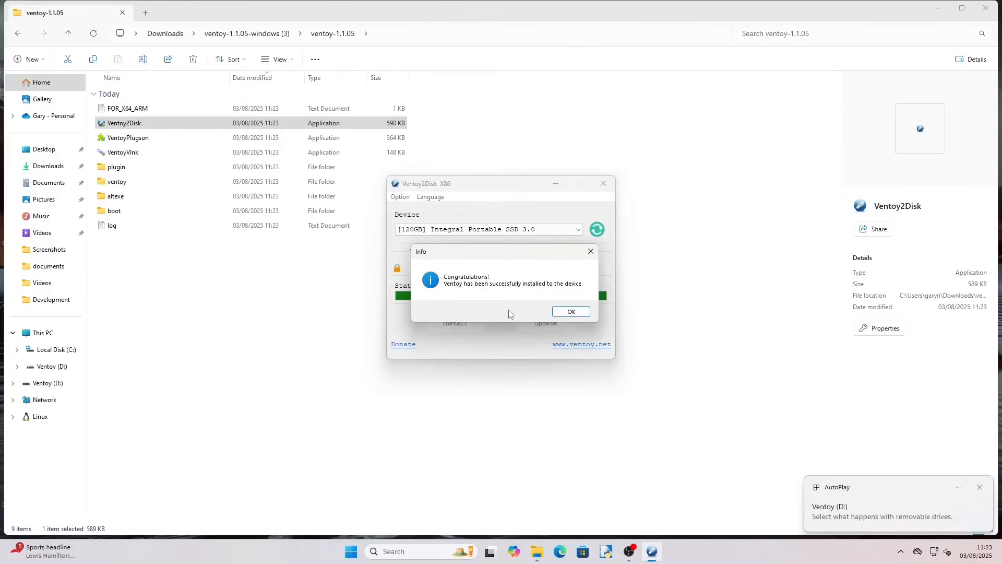
pyautogui.click(564, 312)
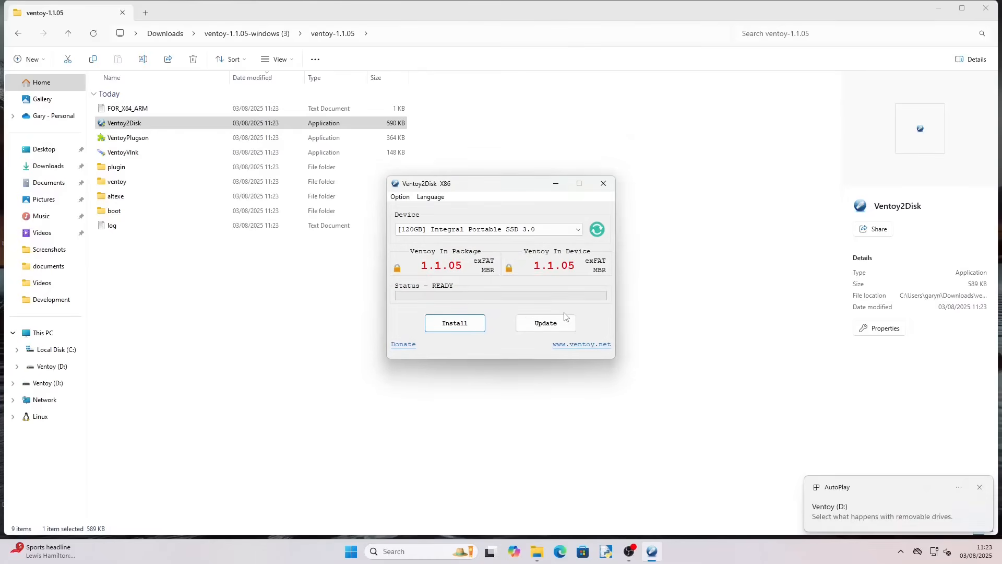
pyautogui.click(603, 184)
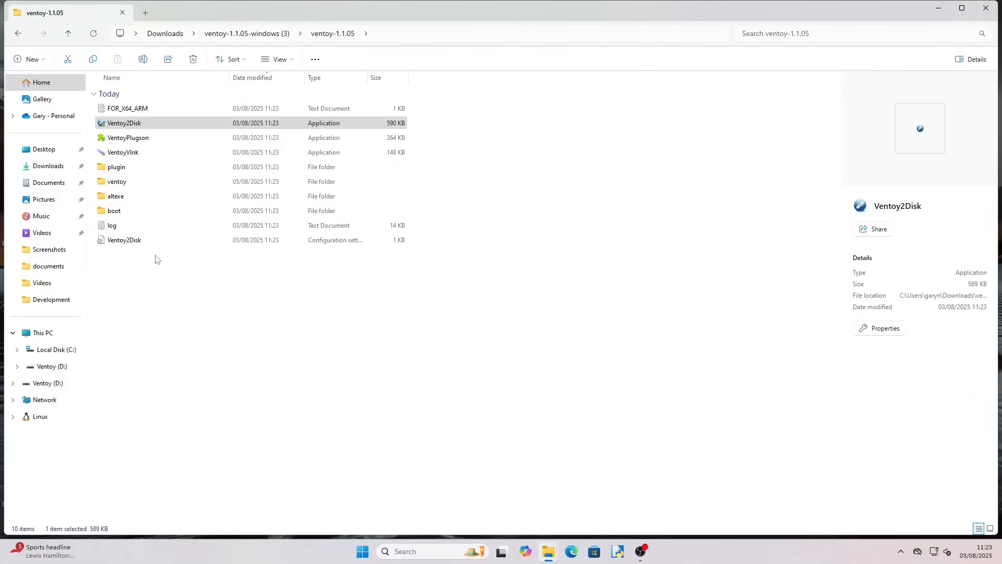
# Step: Copy the AnduinOS-1.3.4-en_GB ISO from Downloads and paste it onto the empty Ventoy (D:) drive
pyautogui.click(54, 168)
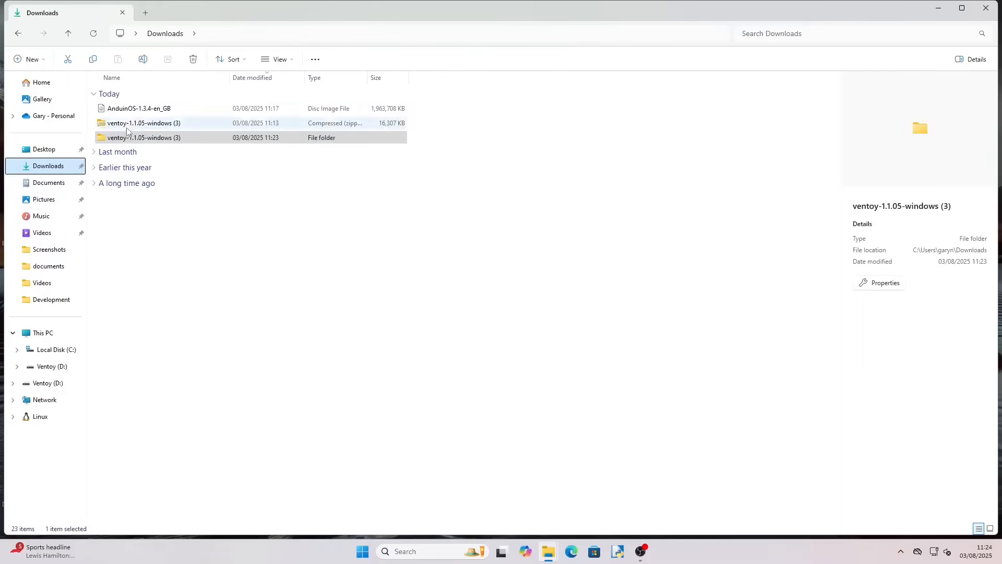
pyautogui.click(139, 108)
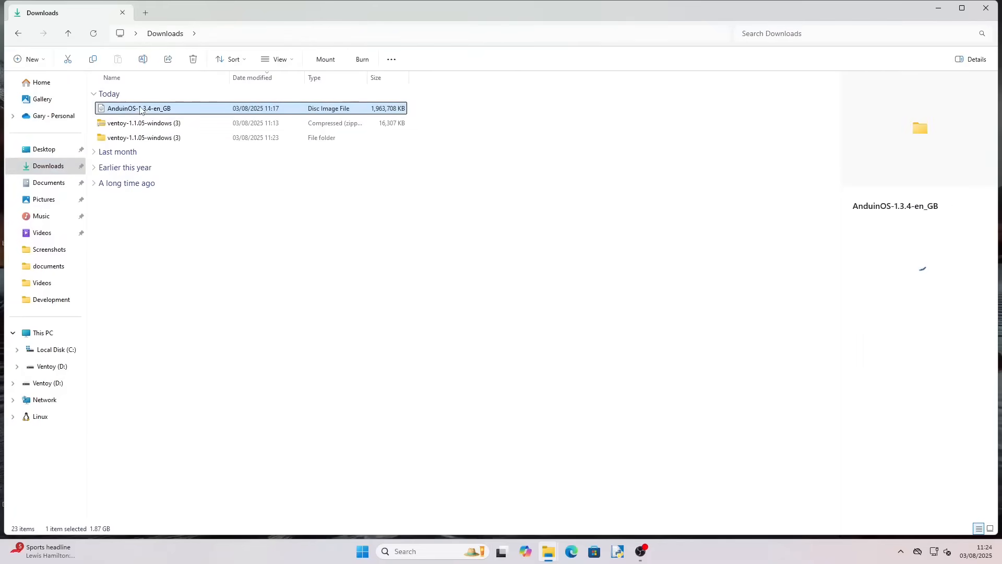
pyautogui.rightClick(139, 109)
pyautogui.click(172, 119)
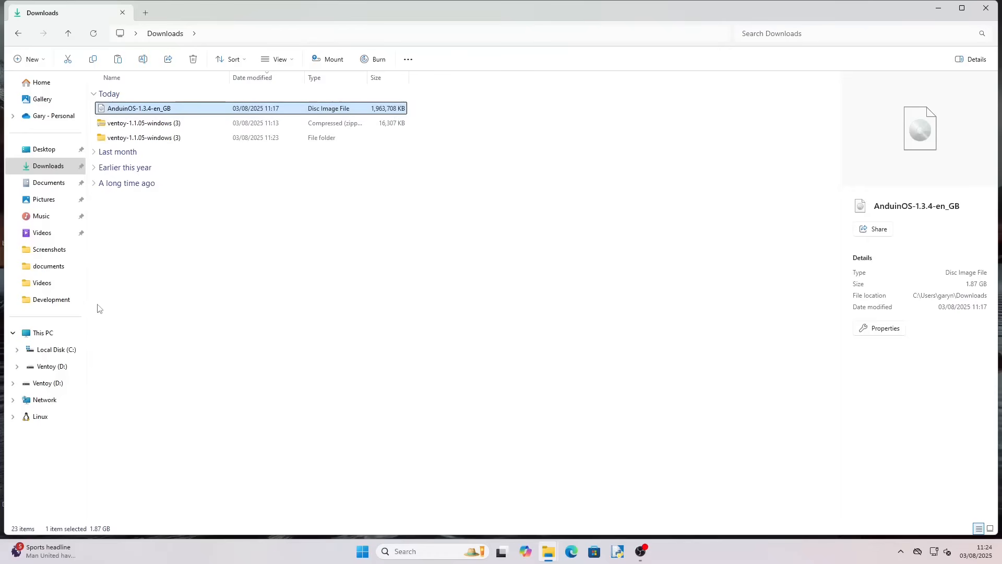
pyautogui.click(47, 368)
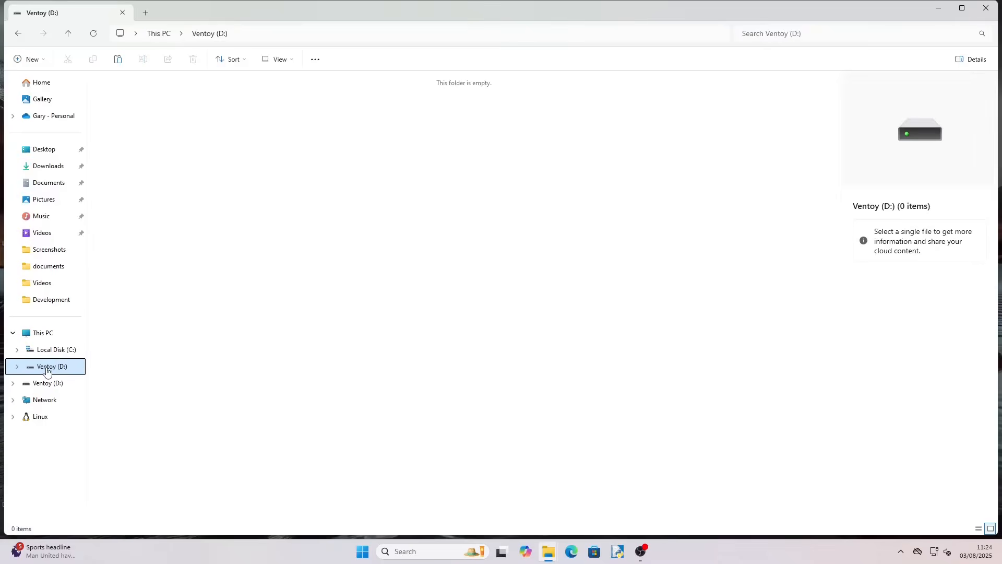
pyautogui.rightClick(176, 140)
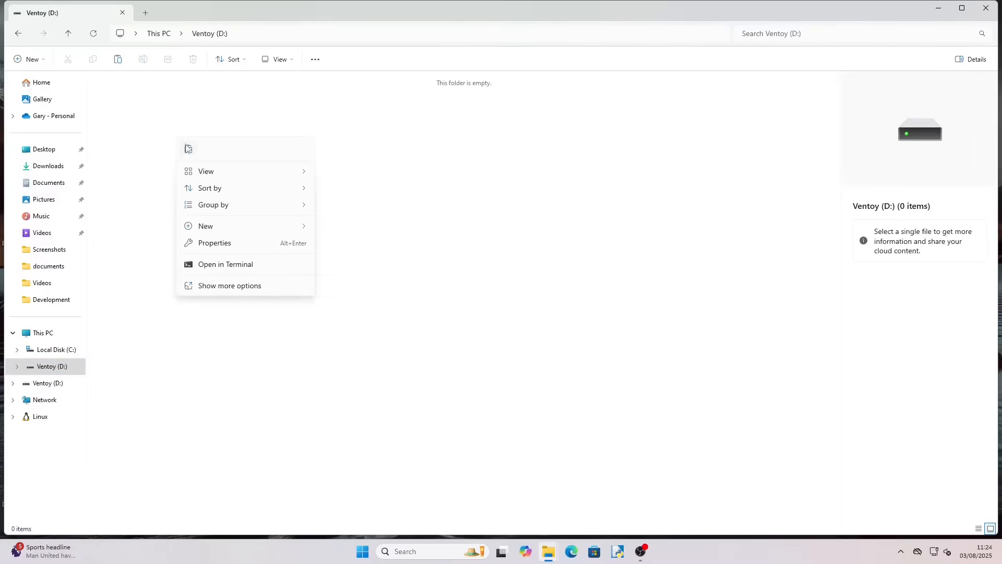
pyautogui.click(188, 150)
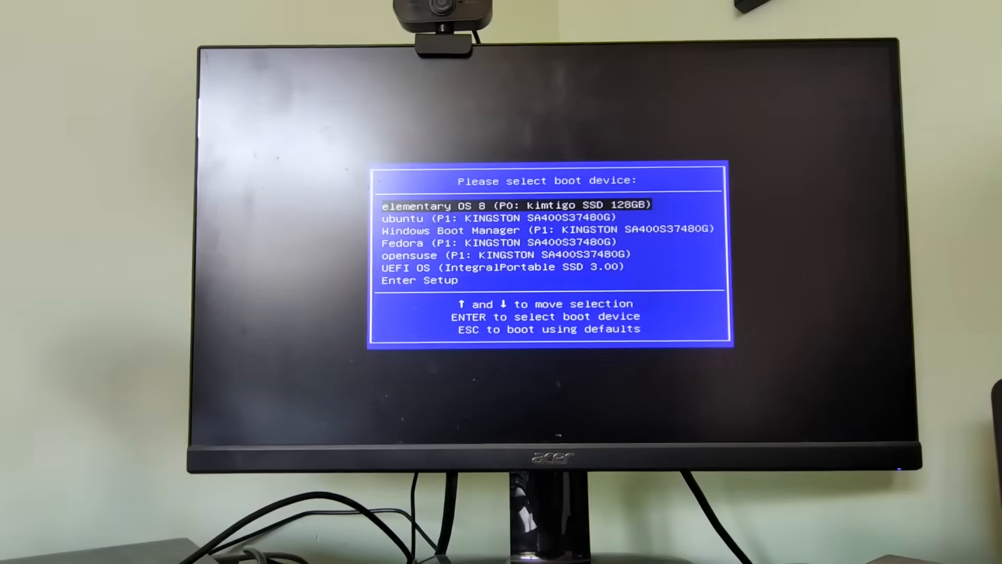
# Step: Boot from the Integral Portable SSD and start the AnduinOS-1.3.4-en_GB ISO from Ventoy in normal mode
pyautogui.press('Down')
pyautogui.press('Down')
pyautogui.press('Down')
pyautogui.press('Down')
pyautogui.press('Down')
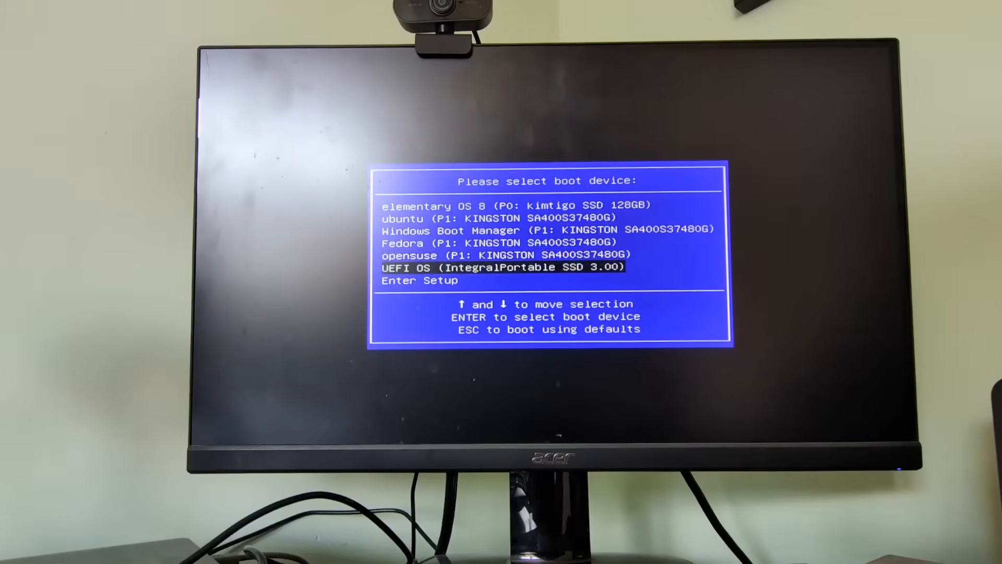
pyautogui.press('Return')
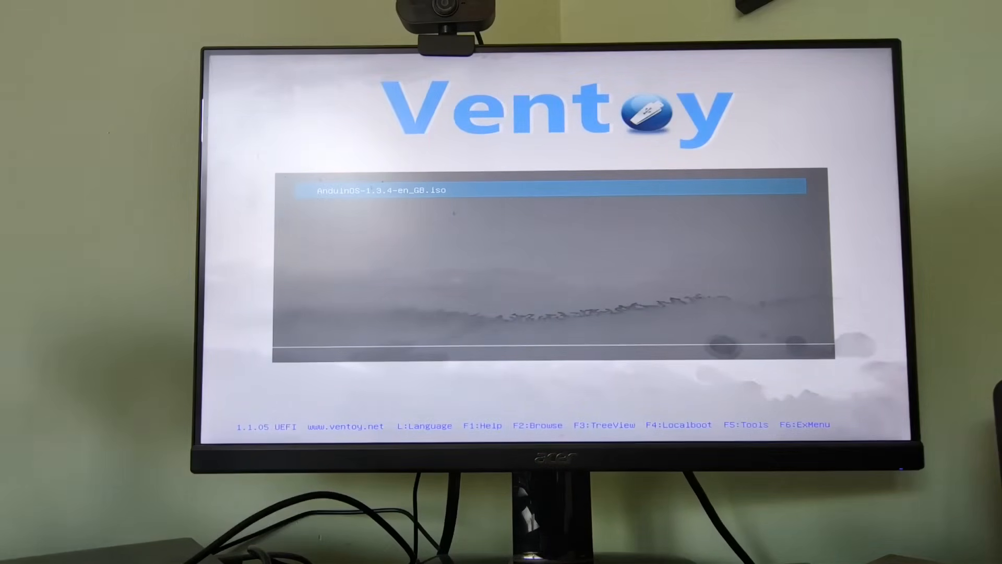
pyautogui.press('Return')
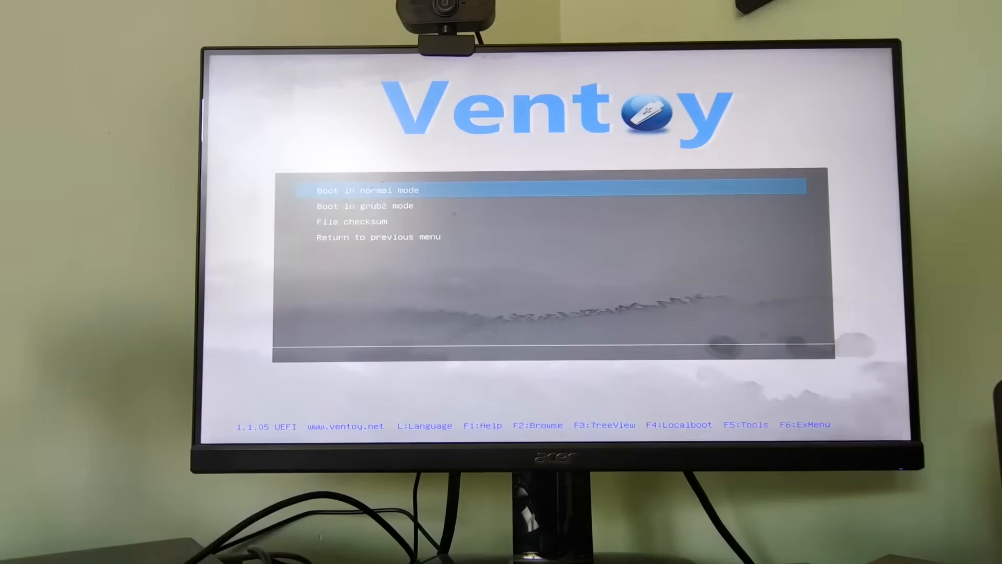
pyautogui.press('Return')
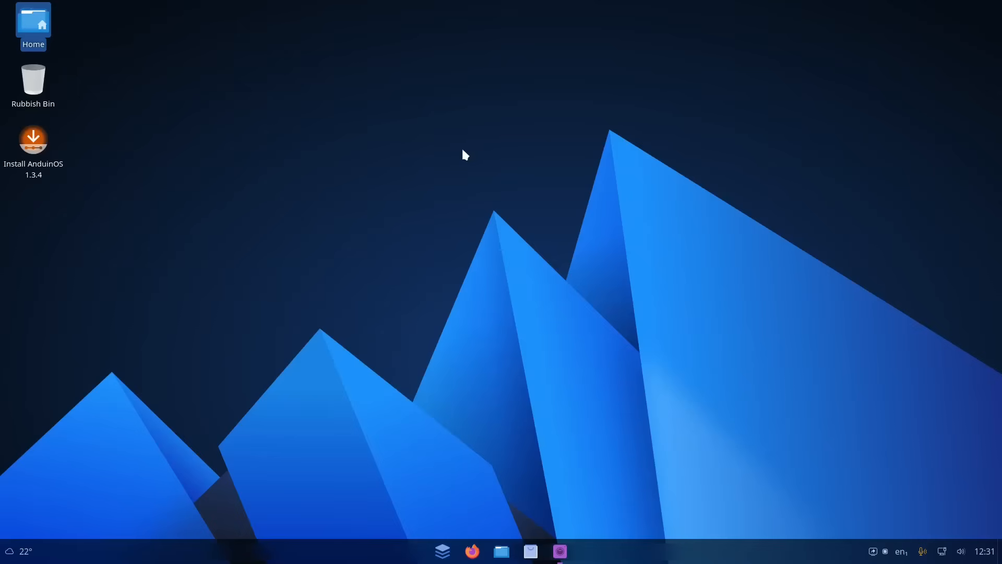
# Step: Launch the AnduinOS 1.3.4 installer, continue in English and select the English (UK) keyboard layout
pyautogui.click(25, 141)
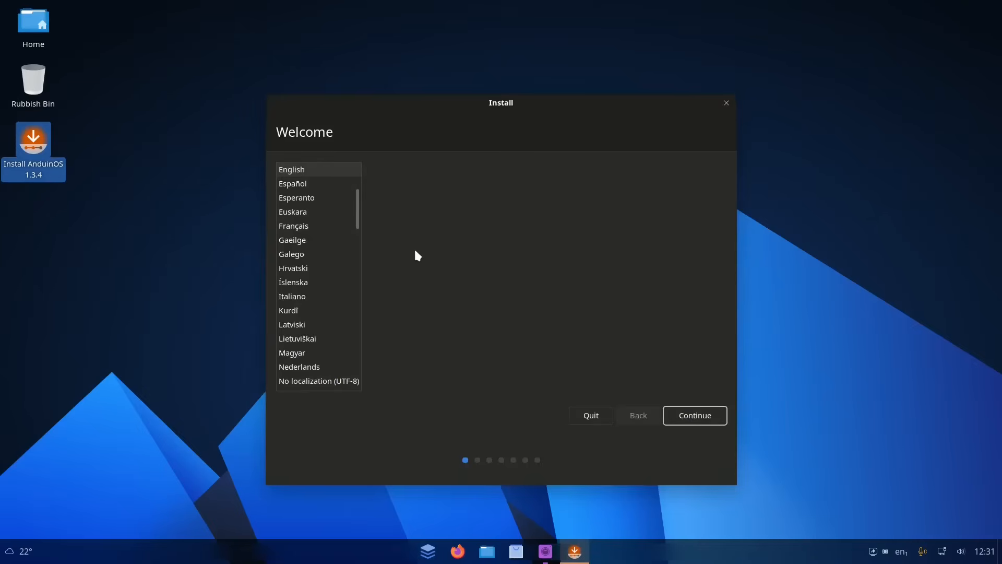
pyautogui.click(700, 412)
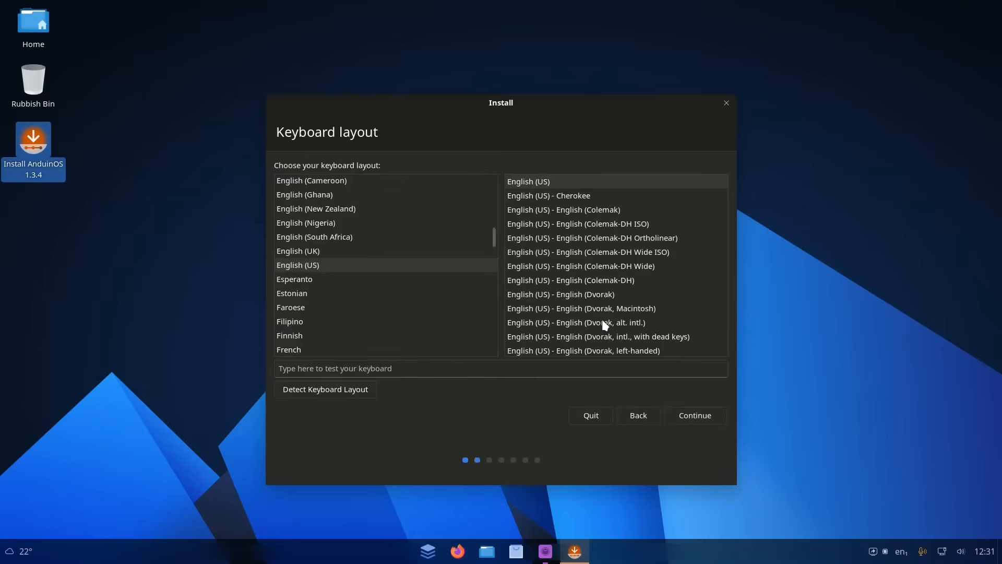
pyautogui.click(331, 250)
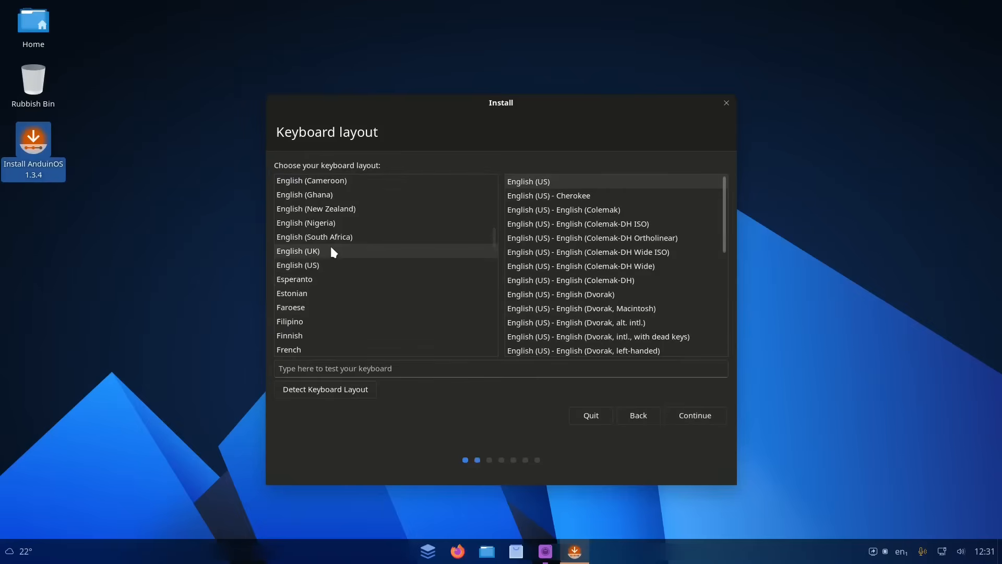
pyautogui.click(701, 415)
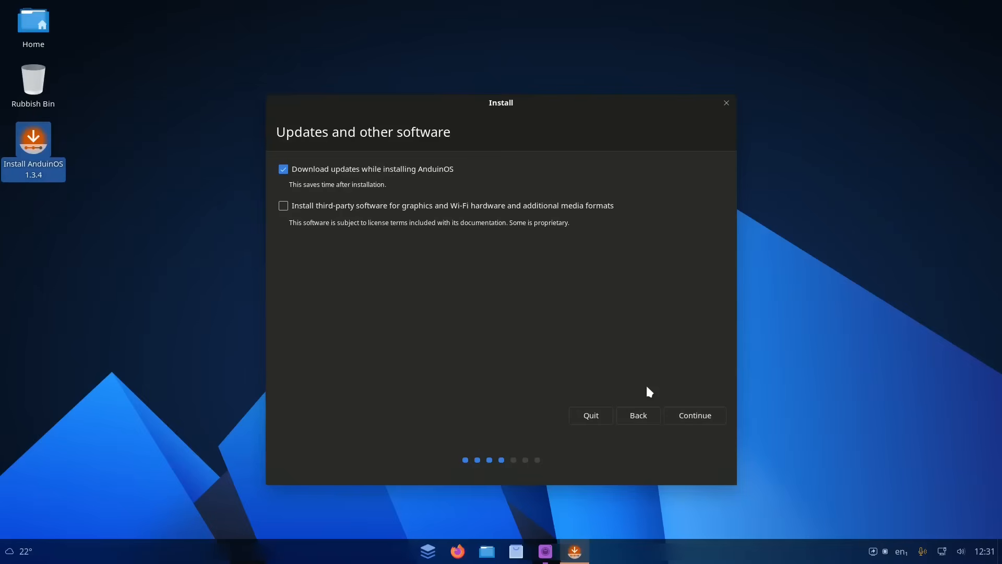
# Step: Enable installing third-party software for graphics, Wi-Fi and media formats, and choose the Something else installation type
pyautogui.click(283, 205)
pyautogui.click(703, 416)
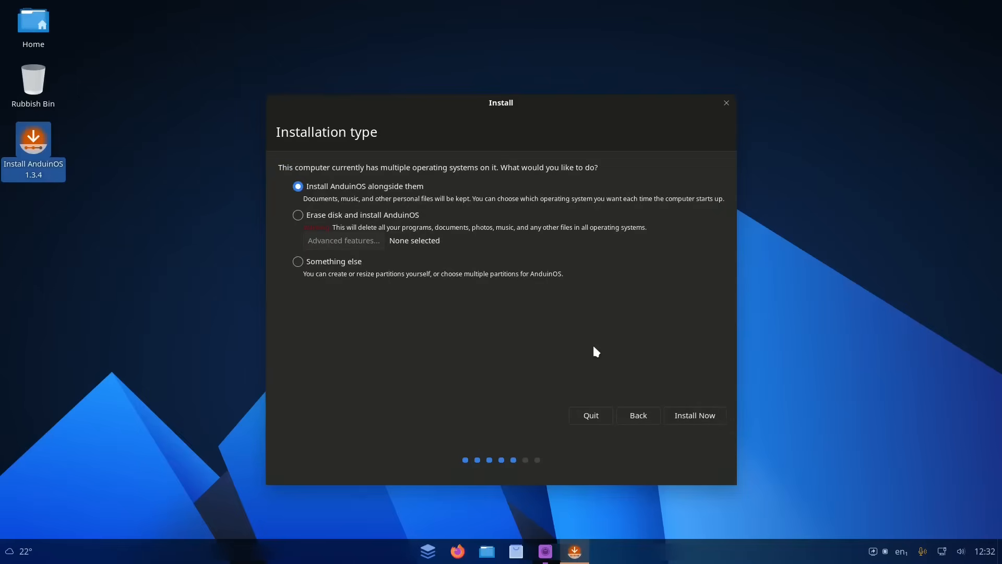
pyautogui.click(337, 263)
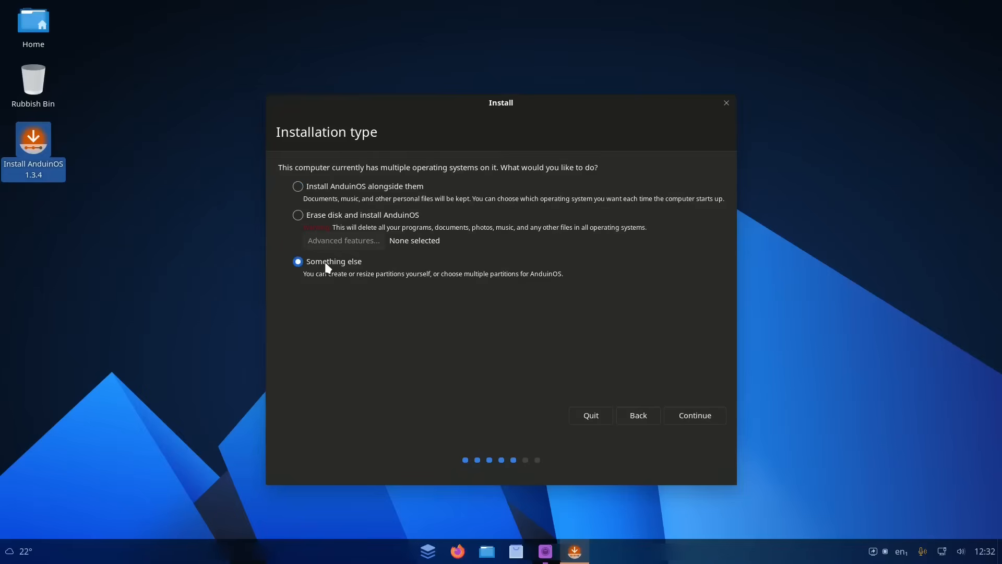
pyautogui.click(708, 418)
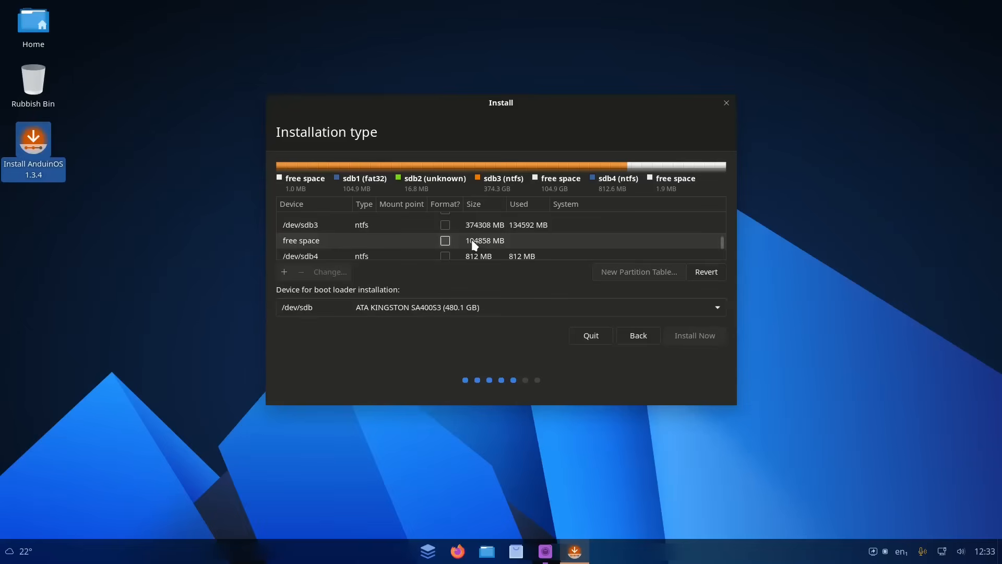
# Step: Create a partition in the 104858 MB free space using Ext4 with mount point /
pyautogui.click(285, 270)
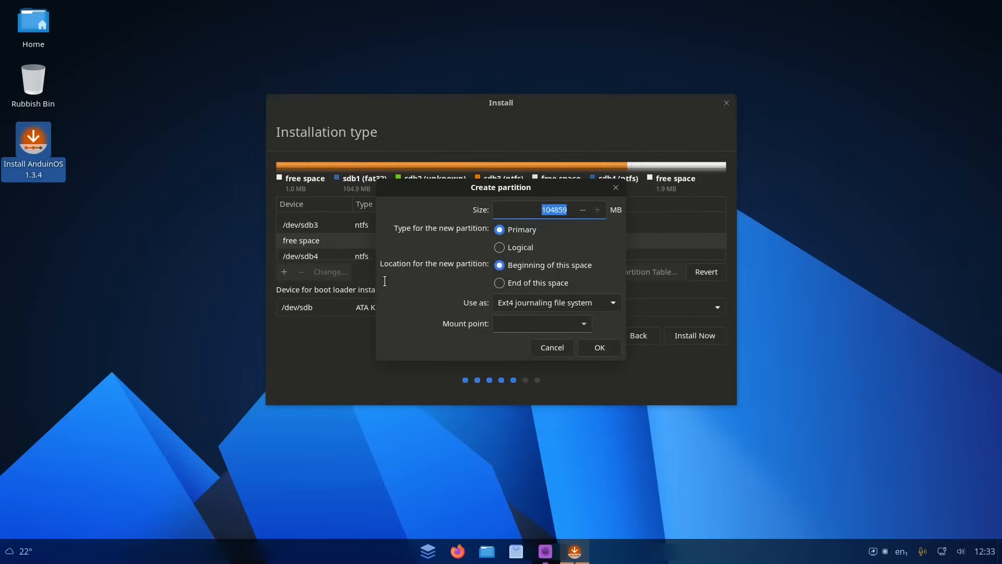
pyautogui.click(584, 325)
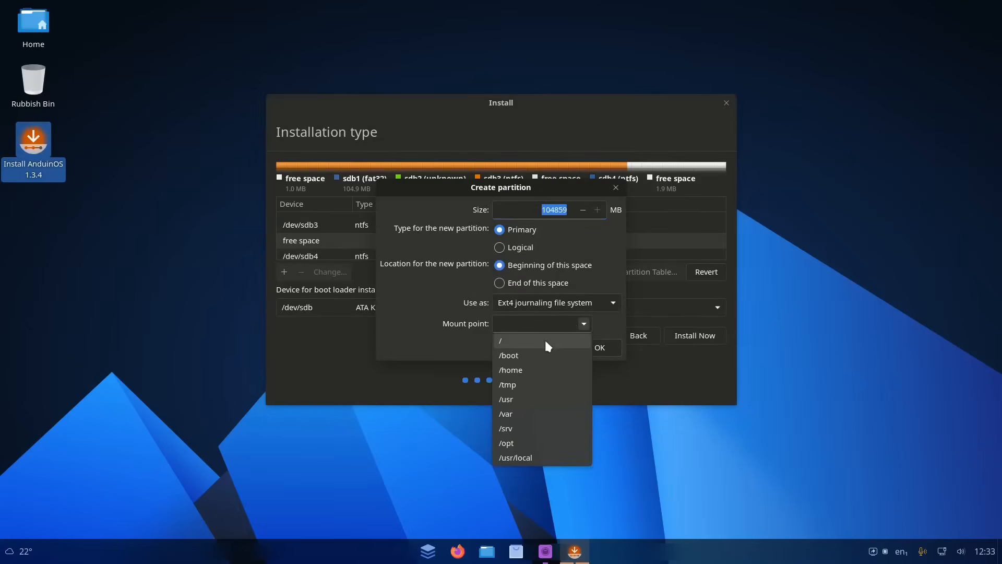
pyautogui.click(547, 345)
pyautogui.click(600, 347)
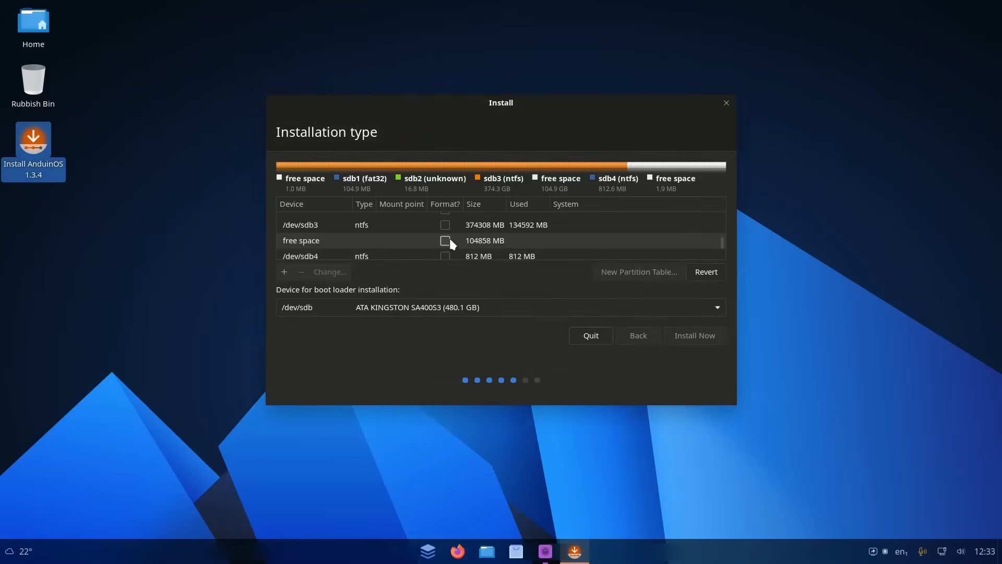
# Step: Set the boot loader installation device to /dev/sdb1 Windows Boot Manager
pyautogui.click(720, 307)
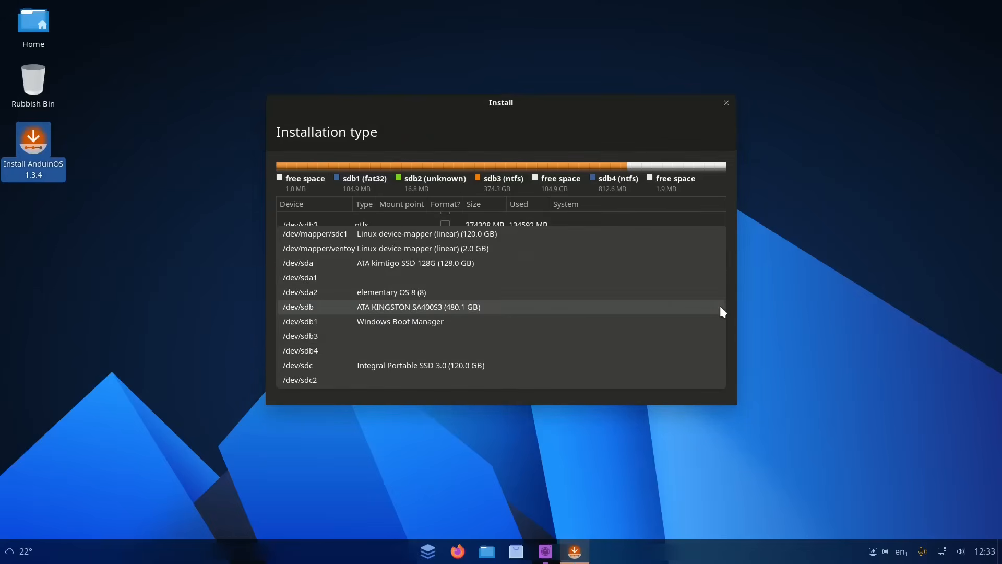
pyautogui.click(640, 322)
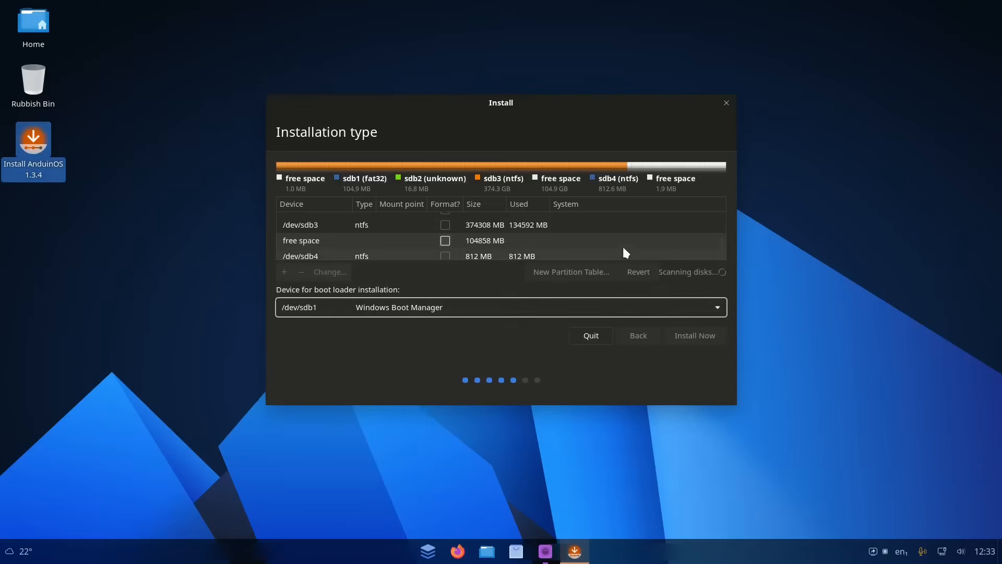
# Step: Start the installation and confirm writing the partition changes to the disks
pyautogui.scroll(-1, 638, 235)
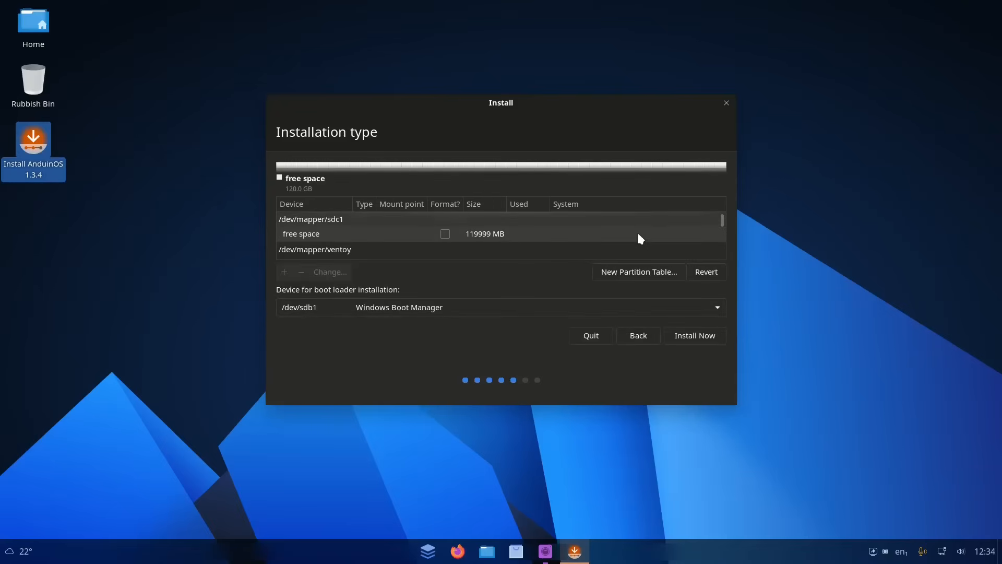
pyautogui.scroll(-4, 638, 234)
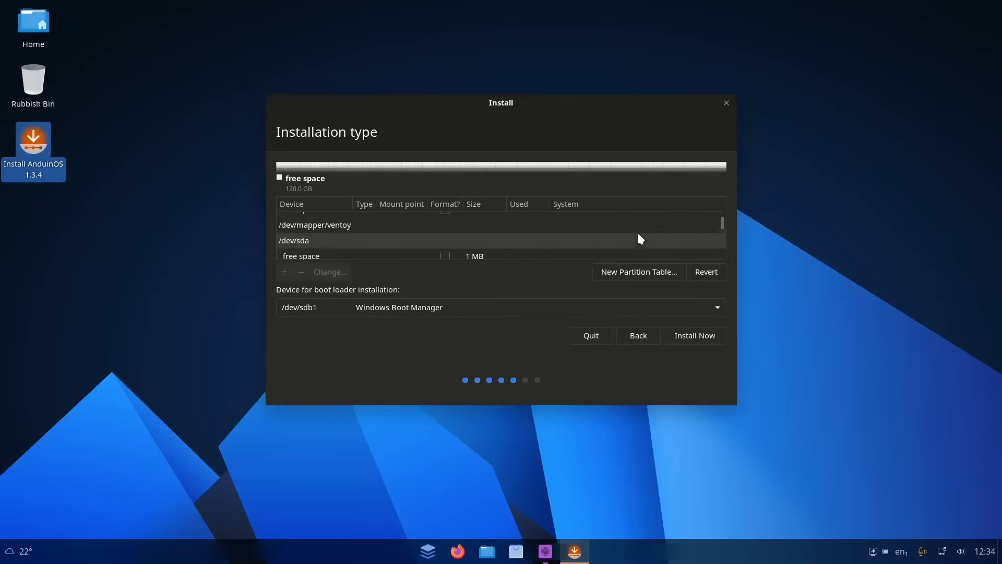
pyautogui.click(695, 336)
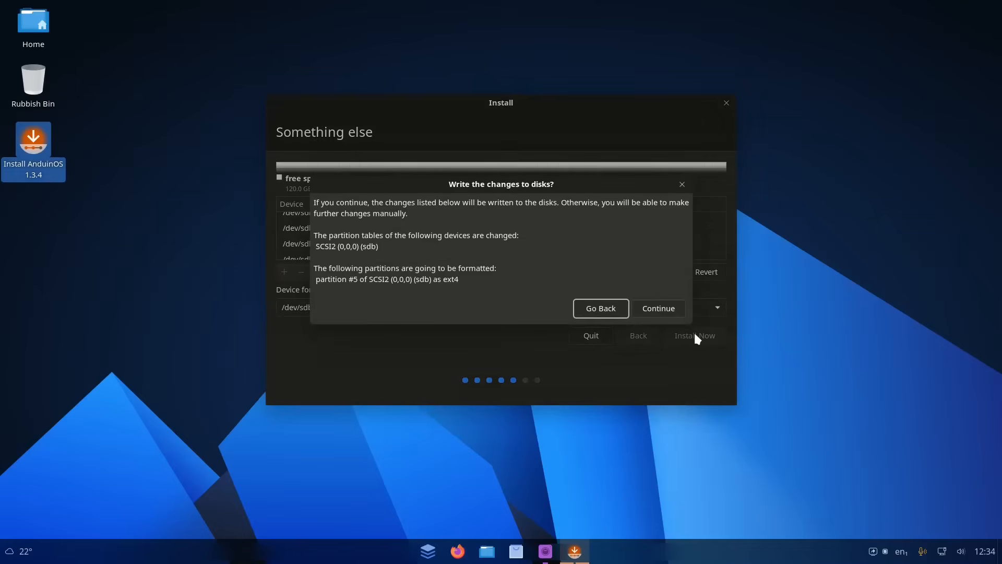
pyautogui.click(658, 309)
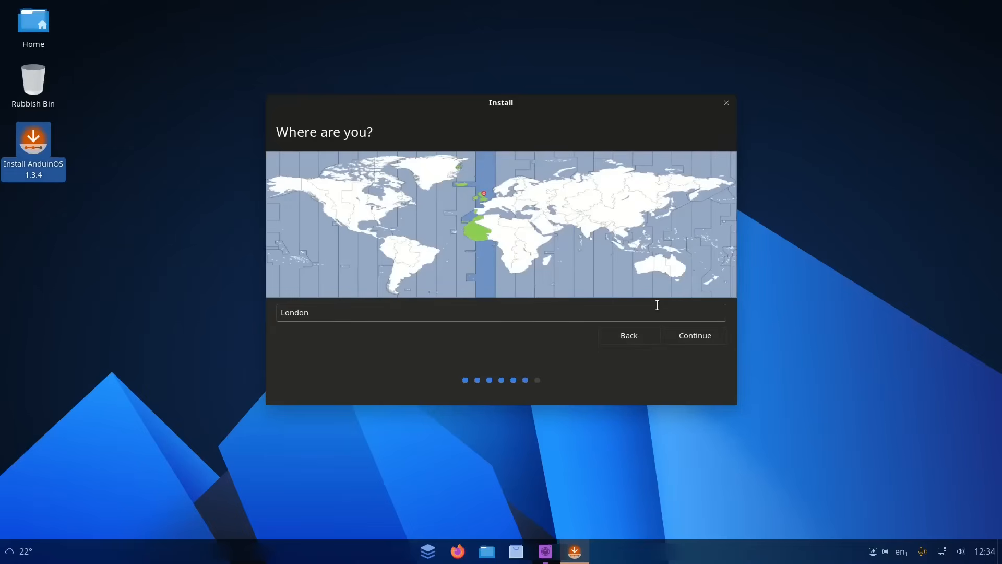
# Step: Keep London as the location, enter the user's name, computer name, username and account password twice, and continue
pyautogui.click(700, 337)
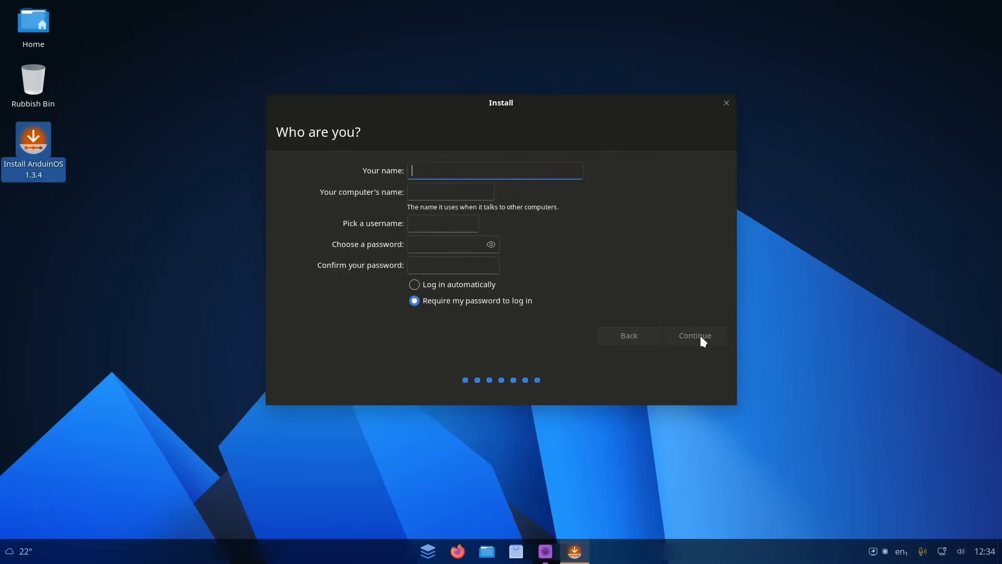
pyautogui.write('gary')
pyautogui.press('Tab')
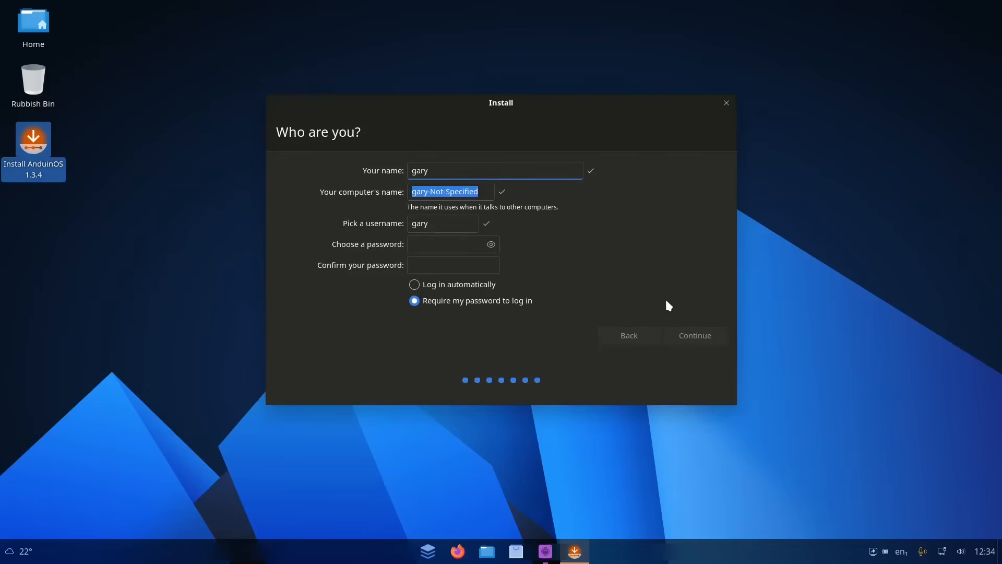
pyautogui.write('garyanduin')
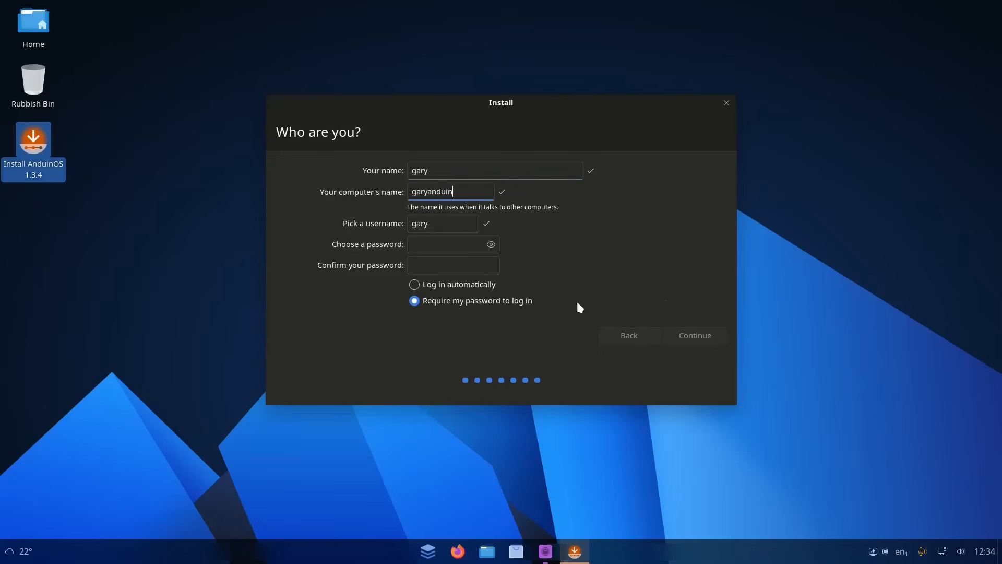
pyautogui.click(422, 243)
pyautogui.write('gary●●●●●●')
pyautogui.press('Tab')
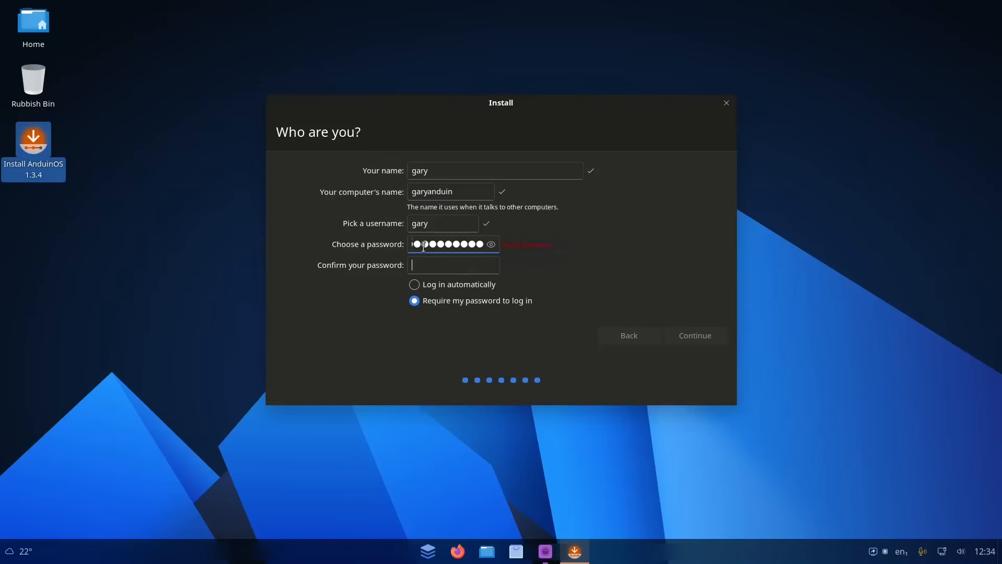
pyautogui.write('●●●●●●●●●●')
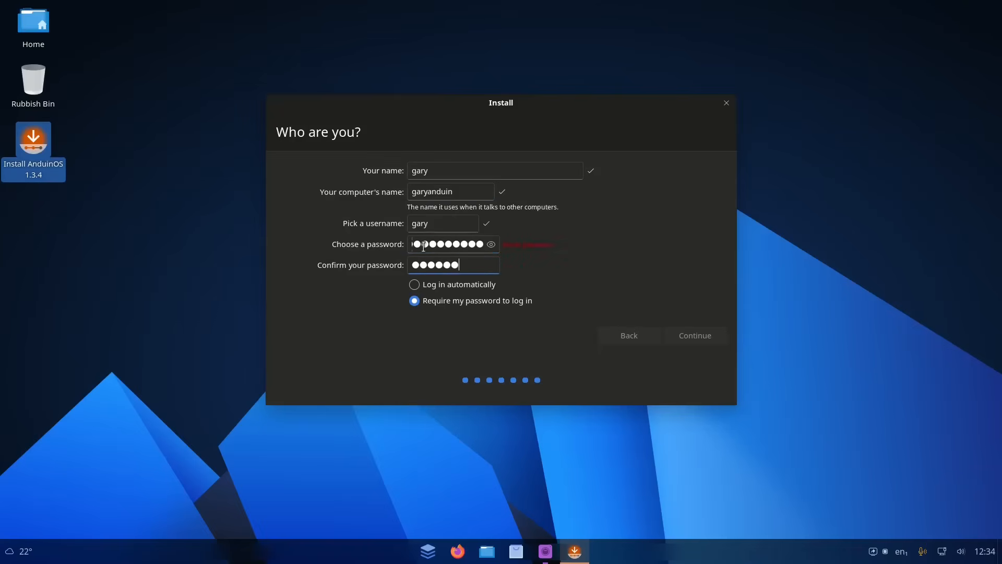
pyautogui.write('●')
pyautogui.click(696, 336)
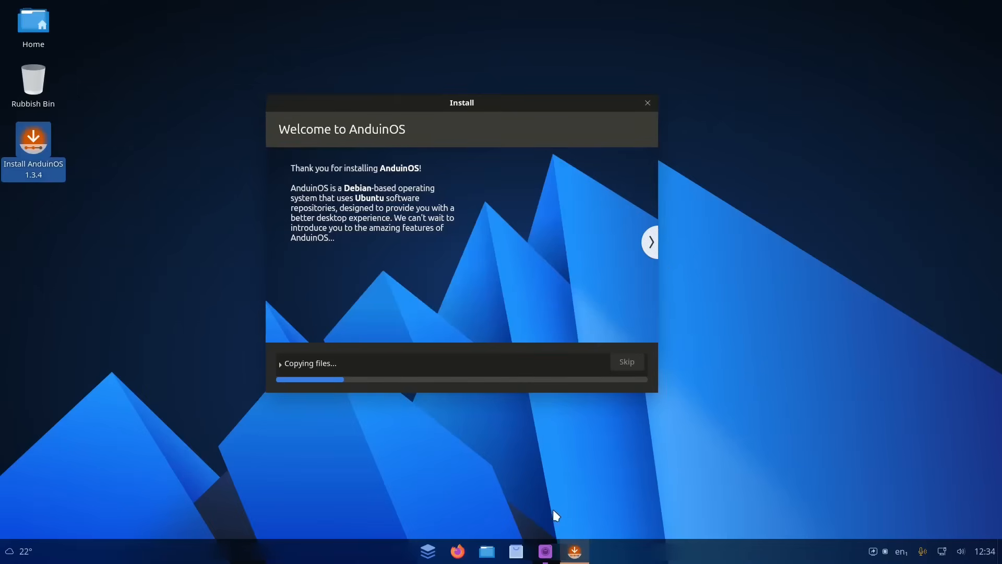
pyautogui.moveTo(573, 549)
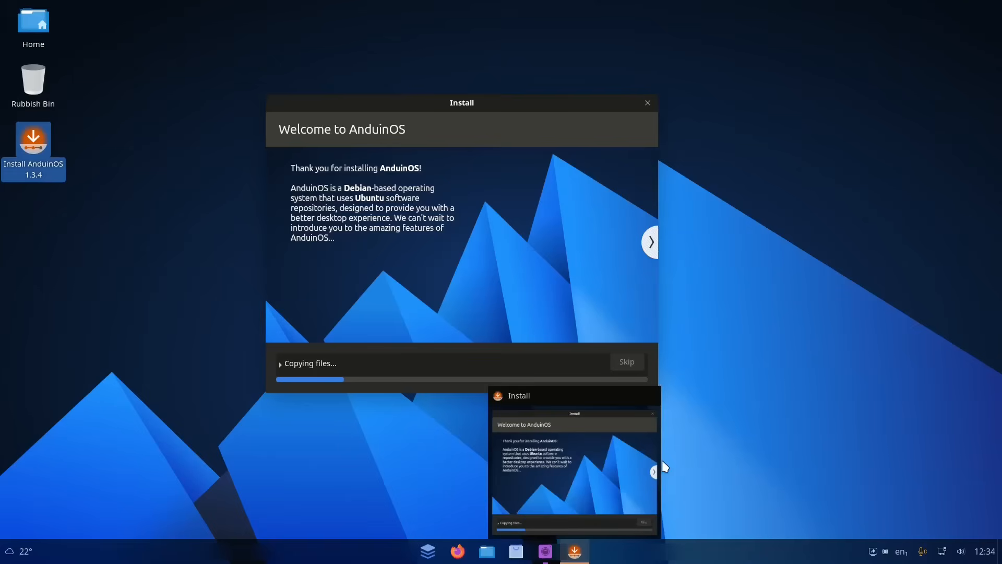
pyautogui.click(728, 456)
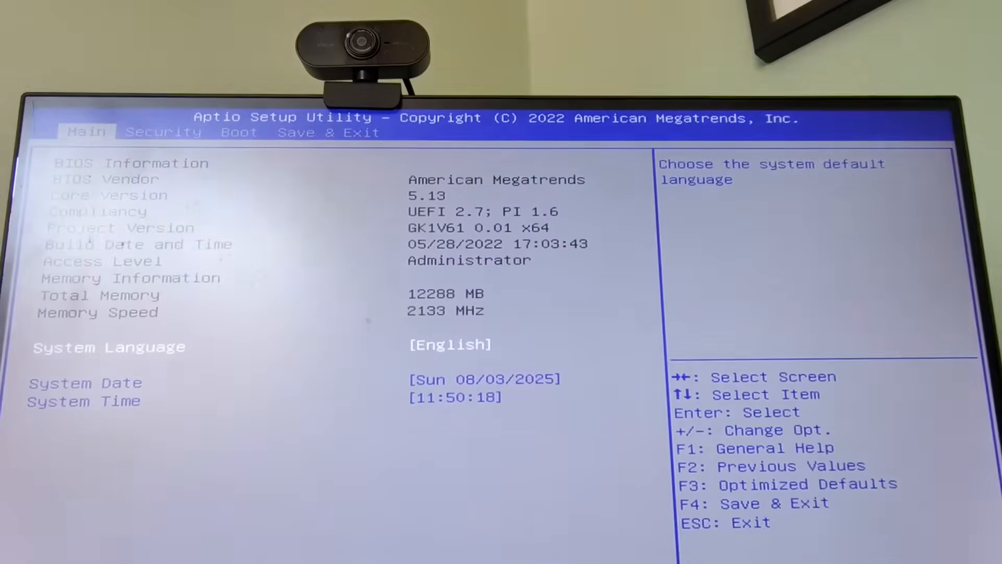
# Step: Set AnduinOS as Boot Option #1 in the UEFI hard disk drive BBS priorities
pyautogui.press('Right')
pyautogui.press('Right')
pyautogui.press('Down')
pyautogui.press('Down')
pyautogui.press('Down')
pyautogui.press('Down')
pyautogui.press('Down')
pyautogui.press('Down')
pyautogui.press('Down')
pyautogui.press('Down')
pyautogui.press('Down')
pyautogui.press('Down')
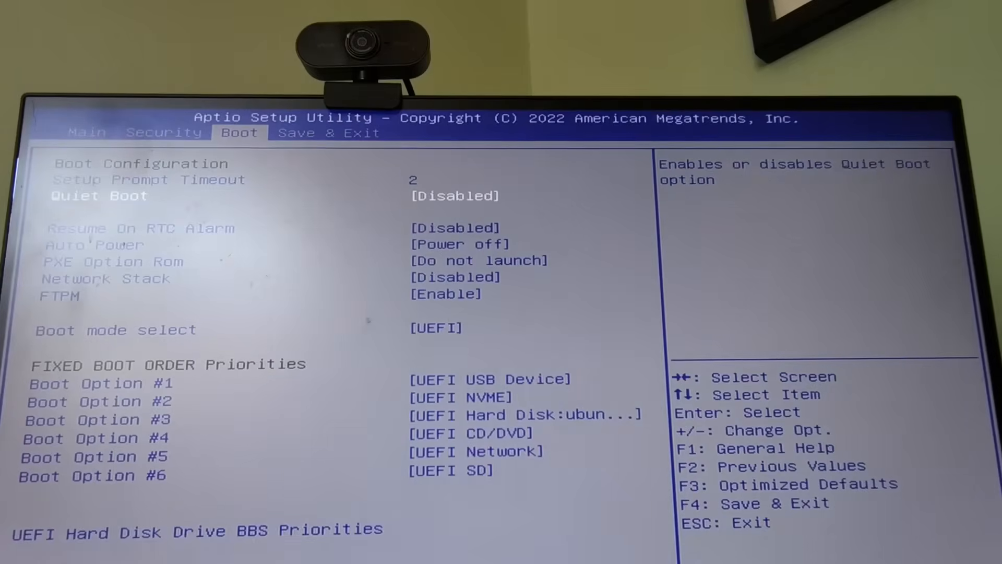
pyautogui.press('Return')
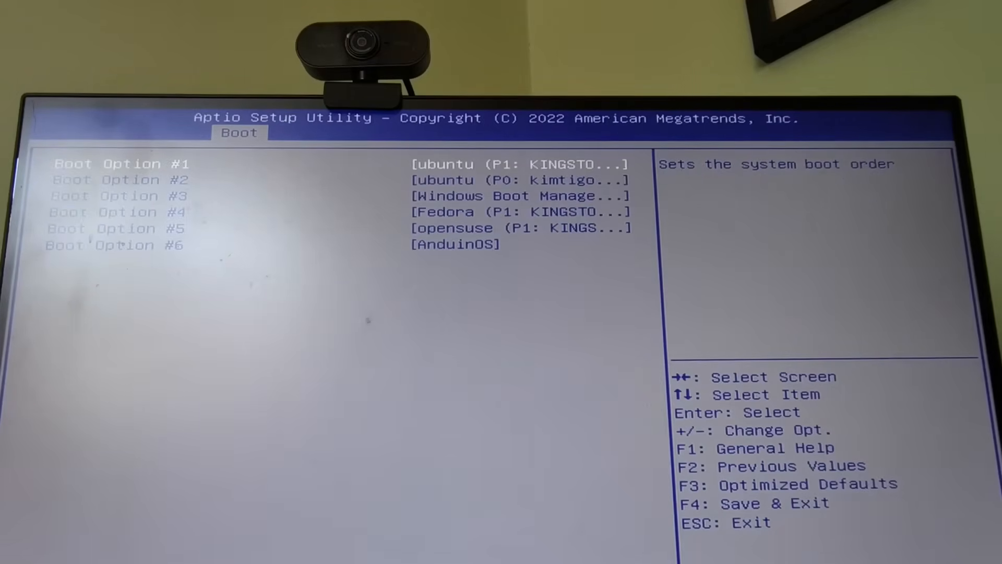
pyautogui.press('Return')
pyautogui.press('Down')
pyautogui.press('Down')
pyautogui.press('Down')
pyautogui.press('Down')
pyautogui.press('Down')
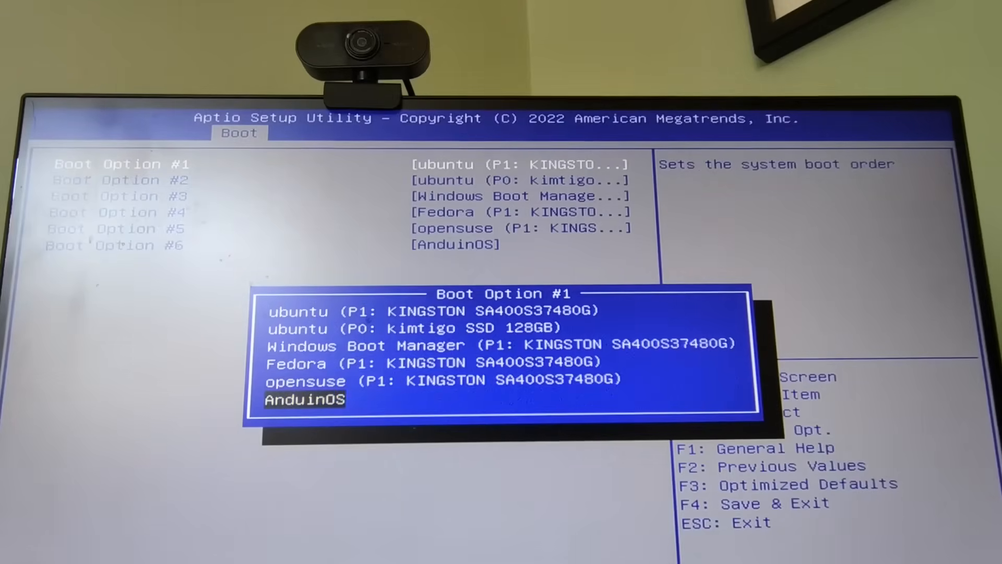
pyautogui.press('Return')
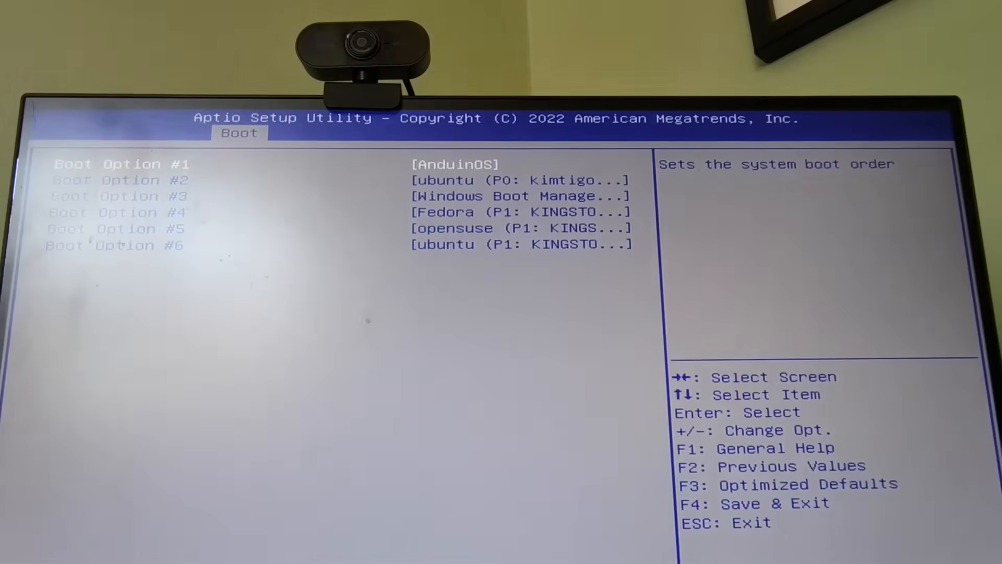
# Step: Save the configuration, exit setup, and boot AnduinOS GNU/Linux from the GRUB menu
pyautogui.press('F4')
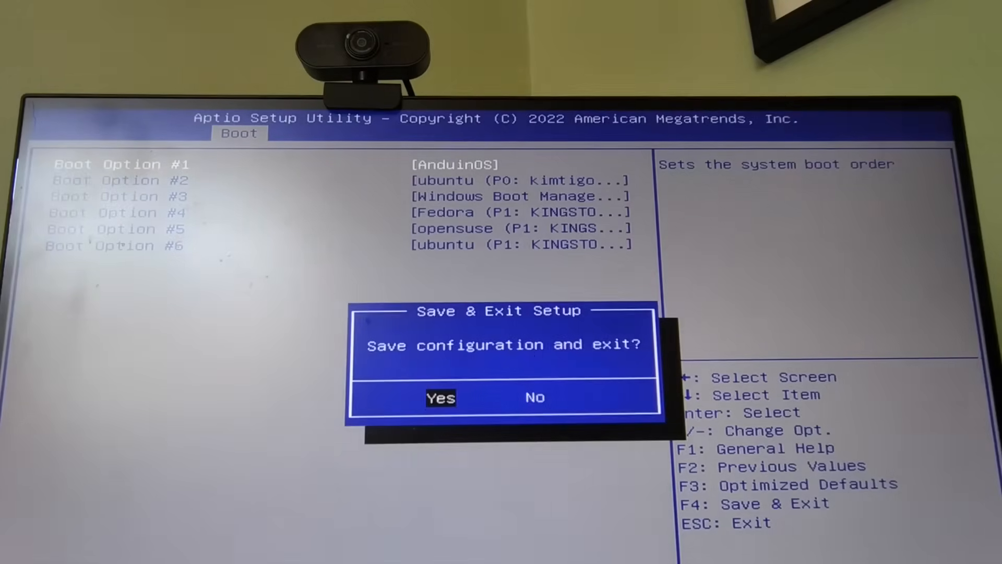
pyautogui.press('Return')
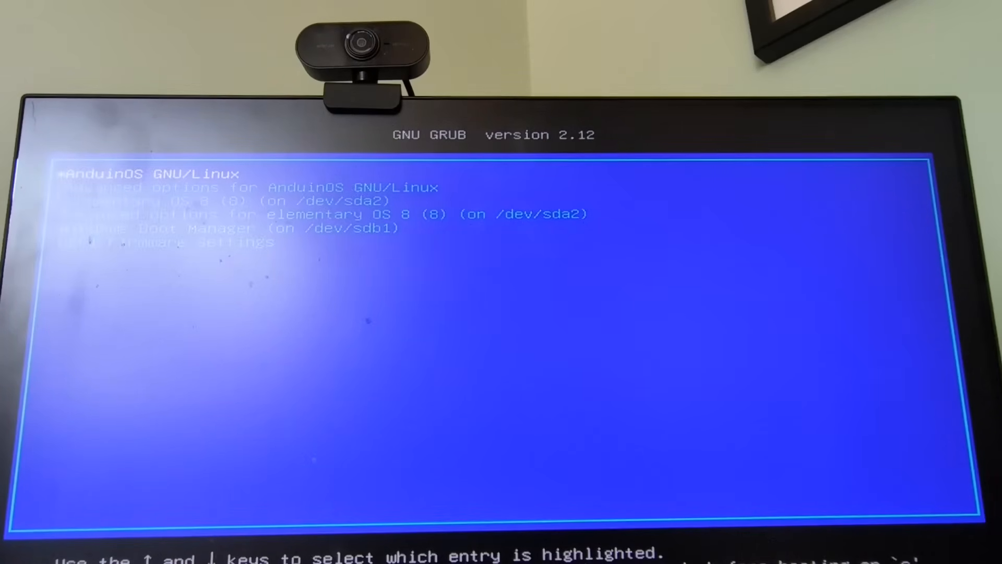
pyautogui.press('Return')
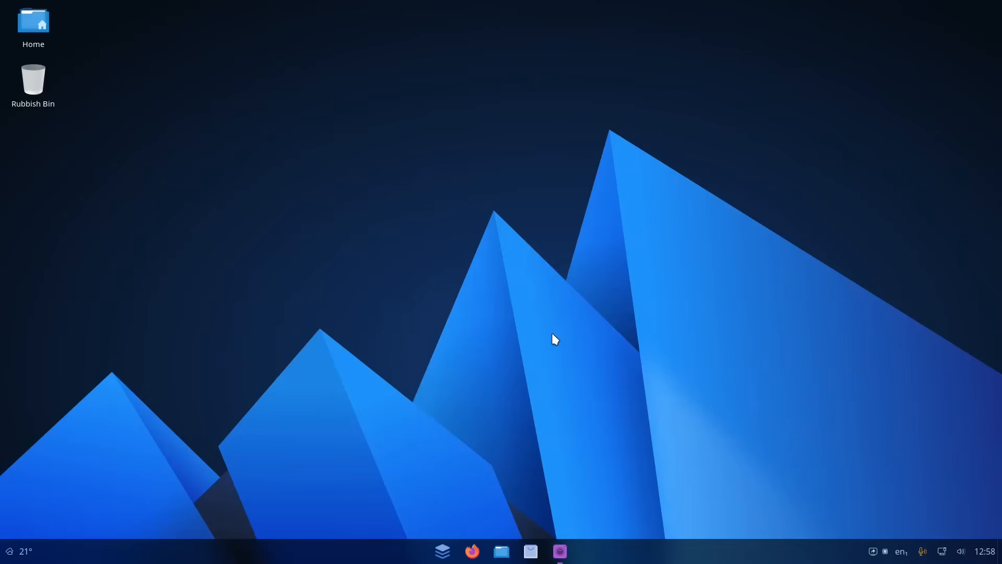
# Step: Open the quick settings panel, dismiss it, and open the application menu on the AnduinOS desktop
pyautogui.click(943, 554)
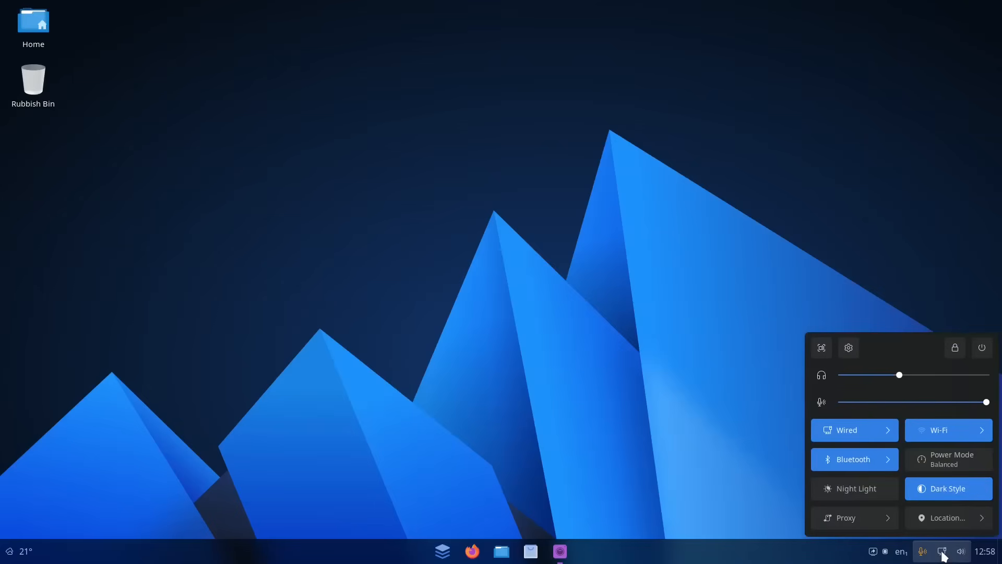
pyautogui.click(713, 452)
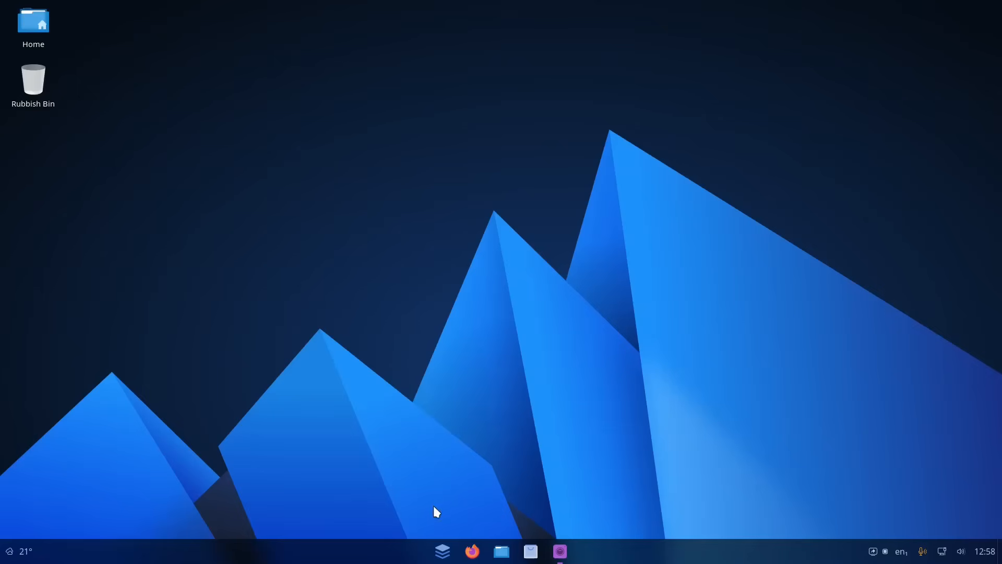
pyautogui.click(439, 558)
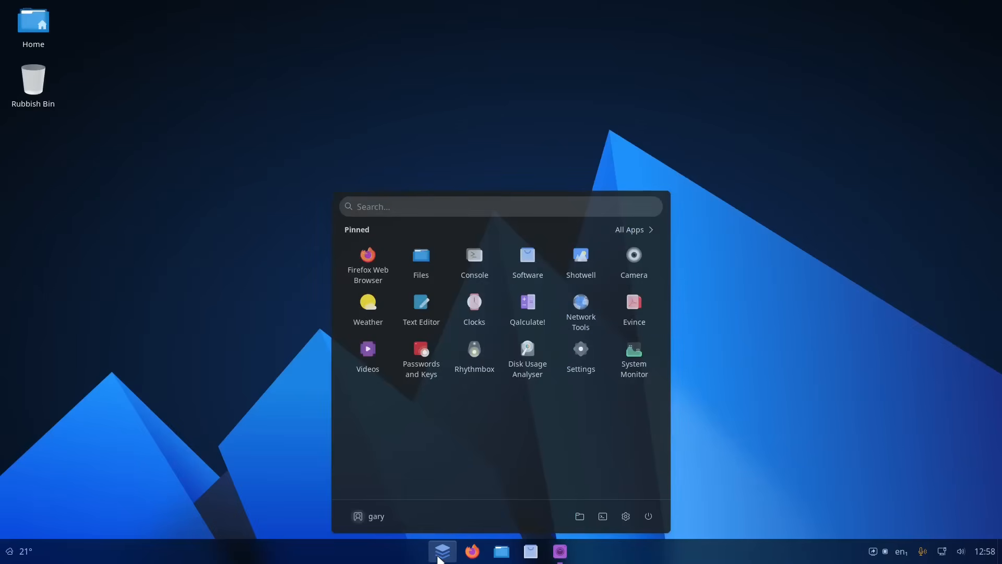